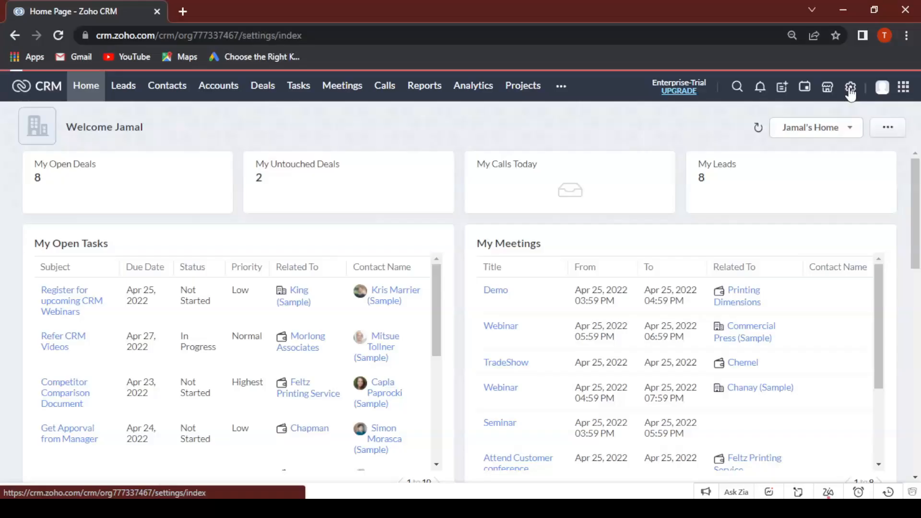
- Search the Marketplace for 'crm 2 vault' and open the Zoho Vault 2 Zoho CRM listing
click(850, 89)
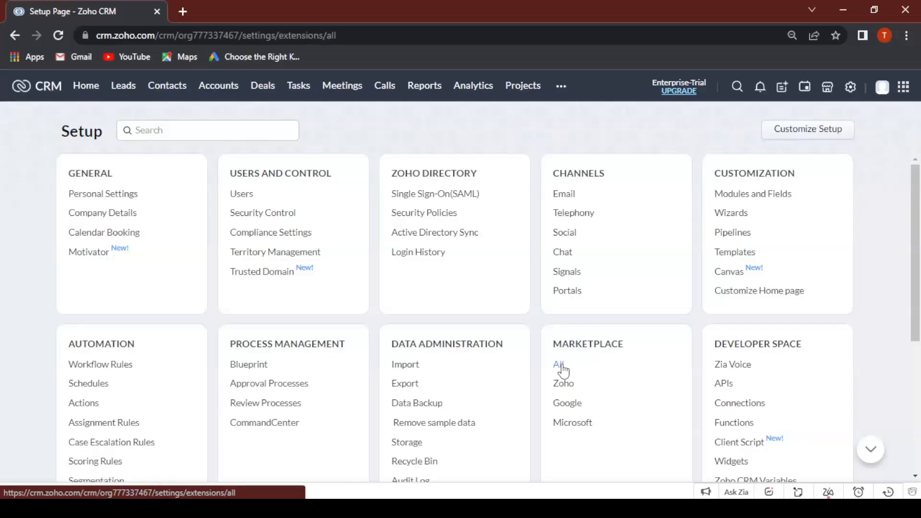
click(560, 366)
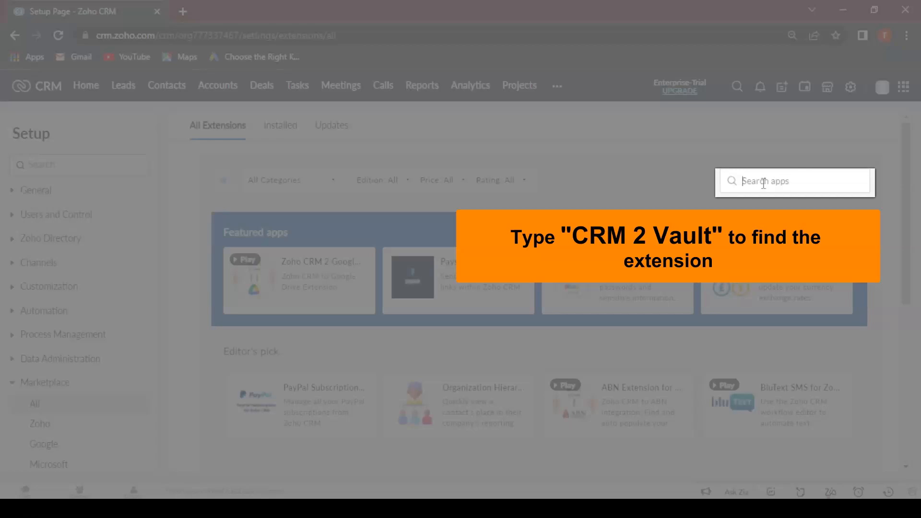
text(crm 2 vault)
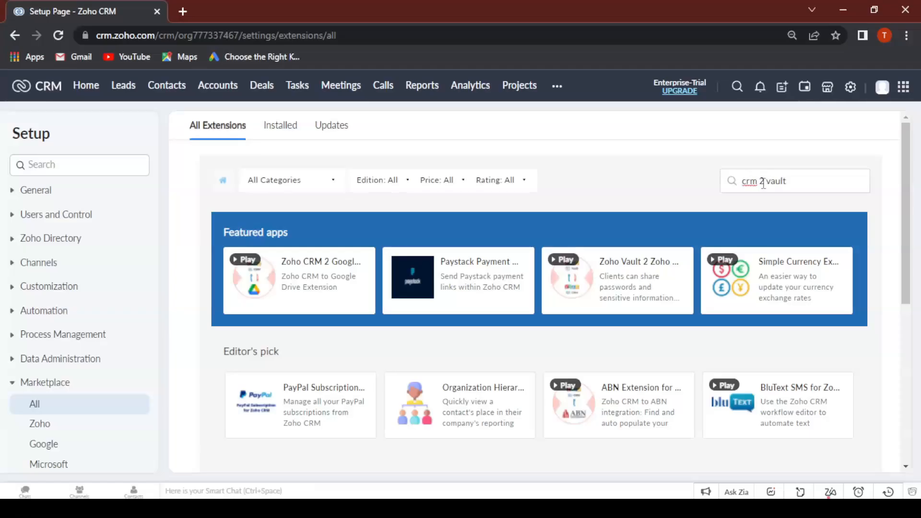
click(789, 204)
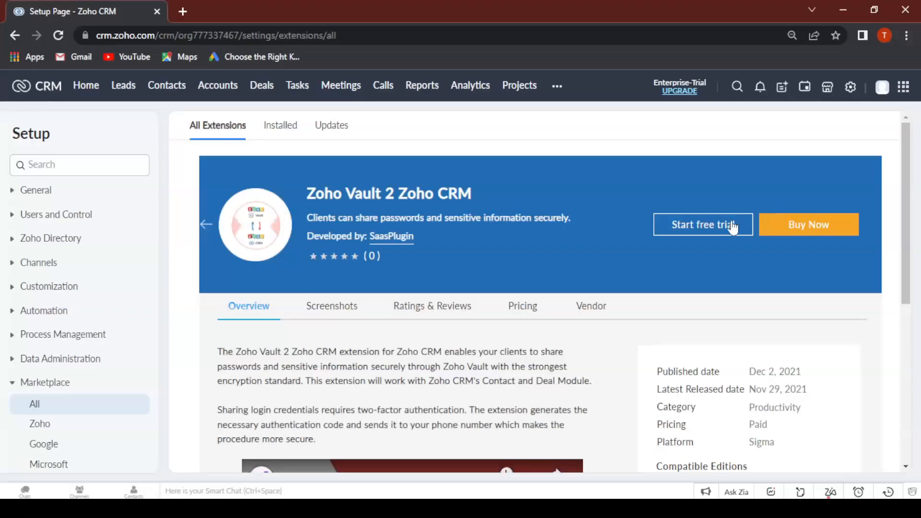
- Start the extension's free trial, accepting both the vendor terms and the Marketplace terms of service
click(733, 226)
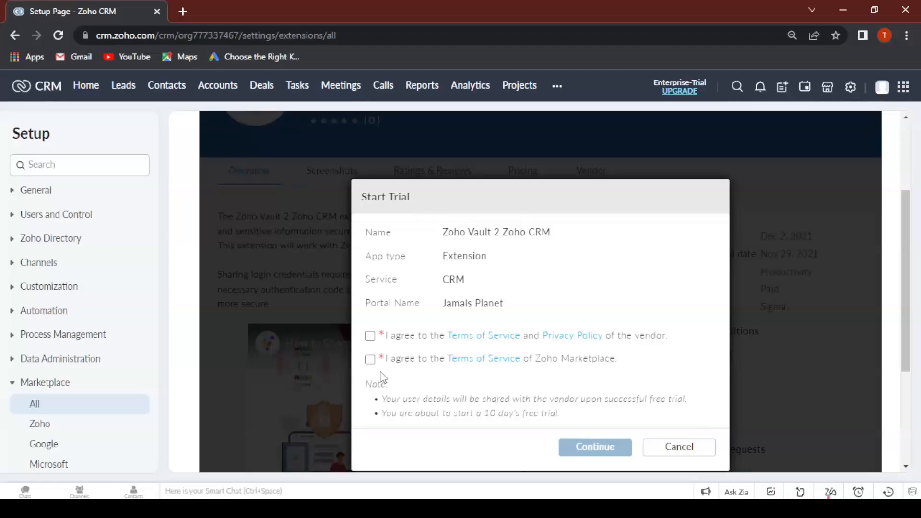
click(370, 335)
click(370, 364)
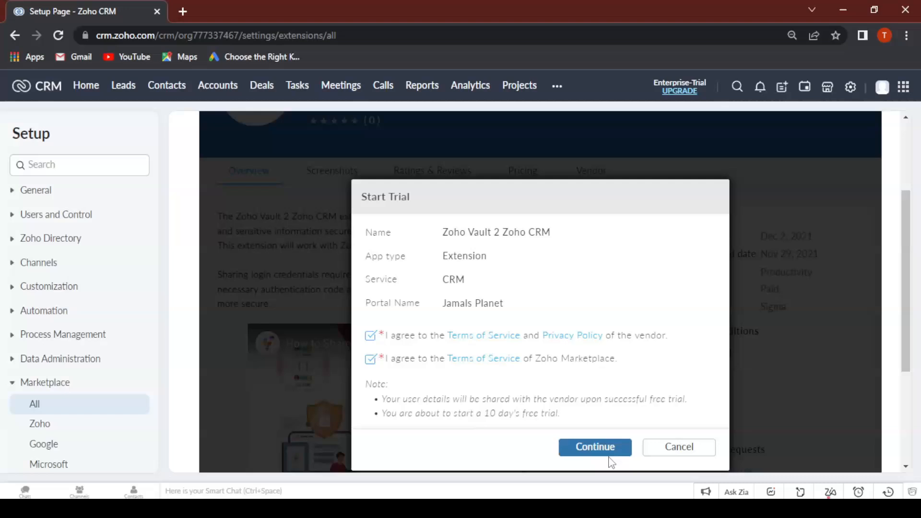
click(606, 451)
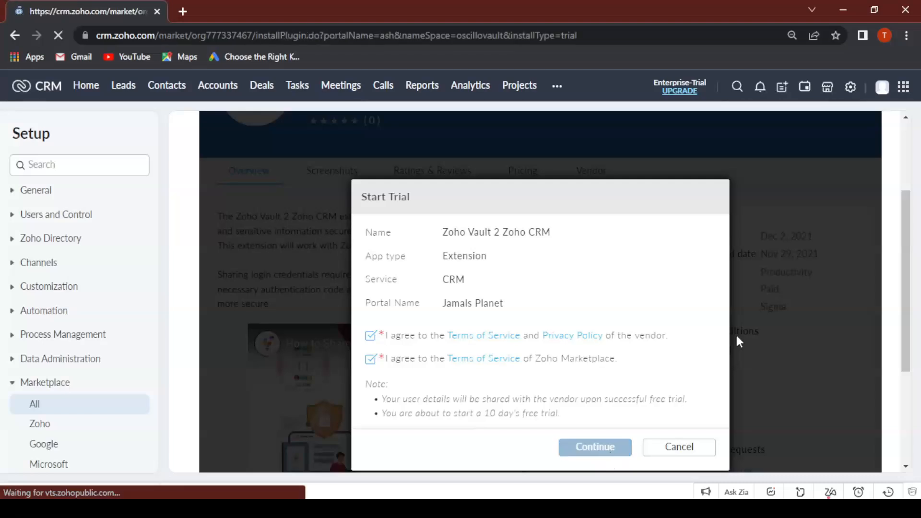
- Accept OscilloVault's terms and data-access authorisation, then install it for all users
scroll(740, 342, down, 3)
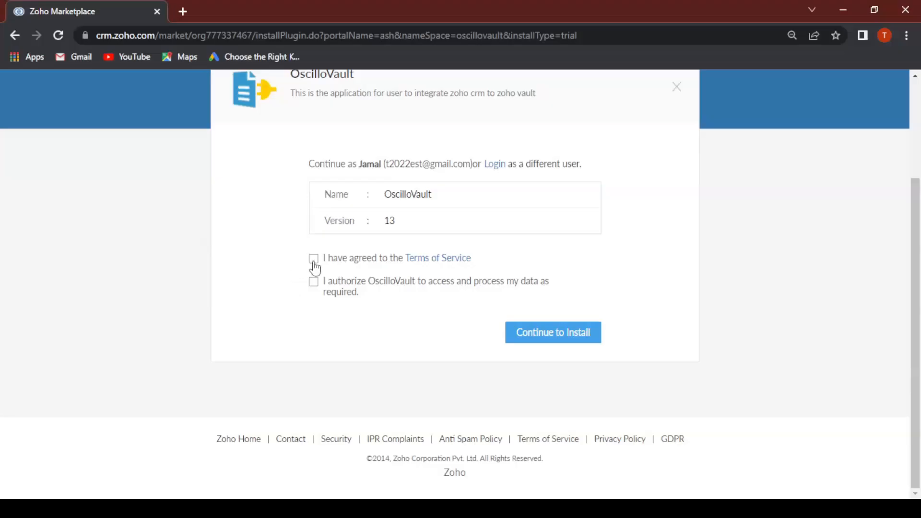
click(314, 259)
click(313, 283)
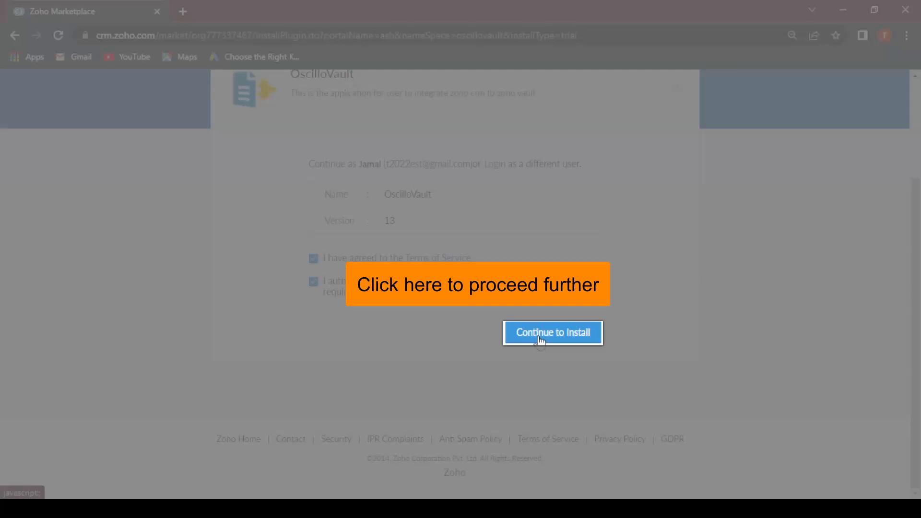
click(540, 339)
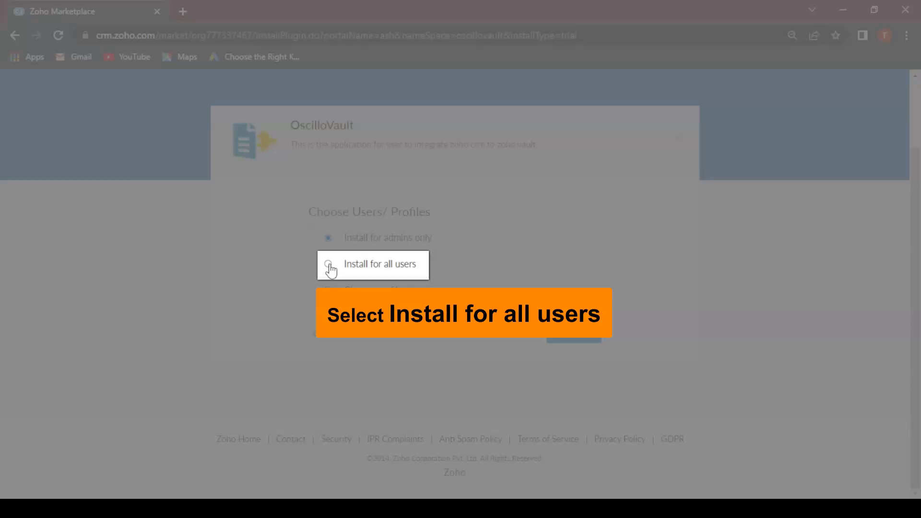
click(329, 265)
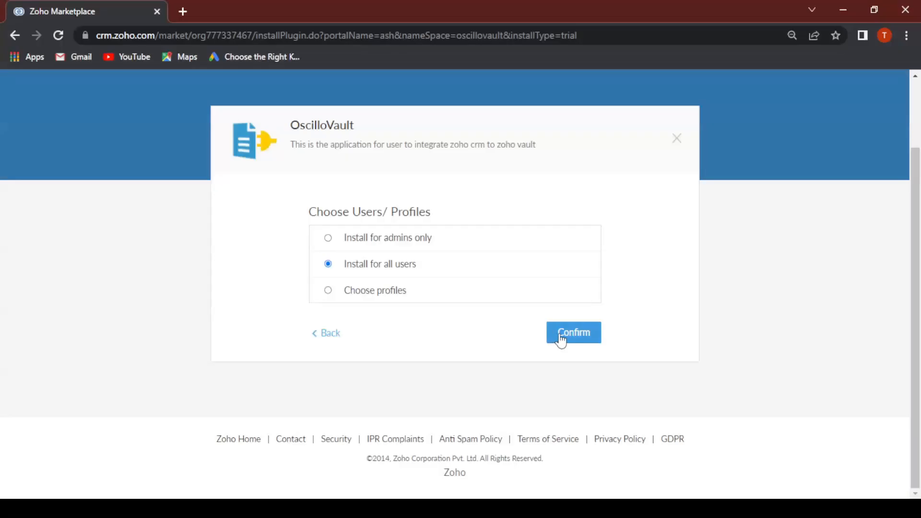
click(558, 339)
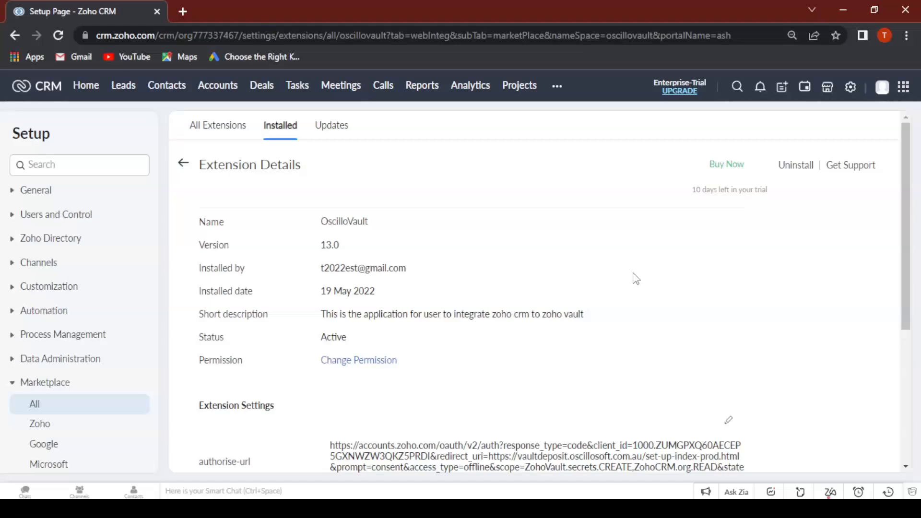
- Open the authorise-url from Extension Settings in a new browser tab
scroll(635, 279, down, 3)
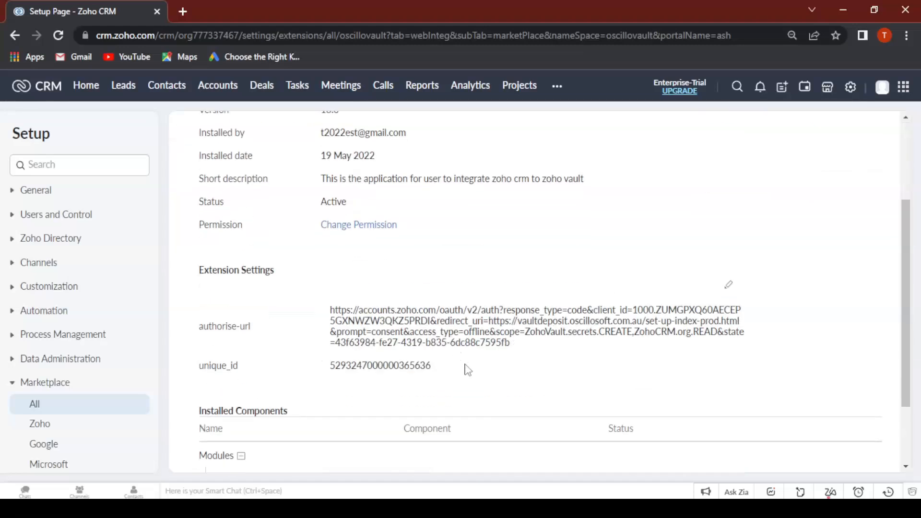
triple_click(516, 341)
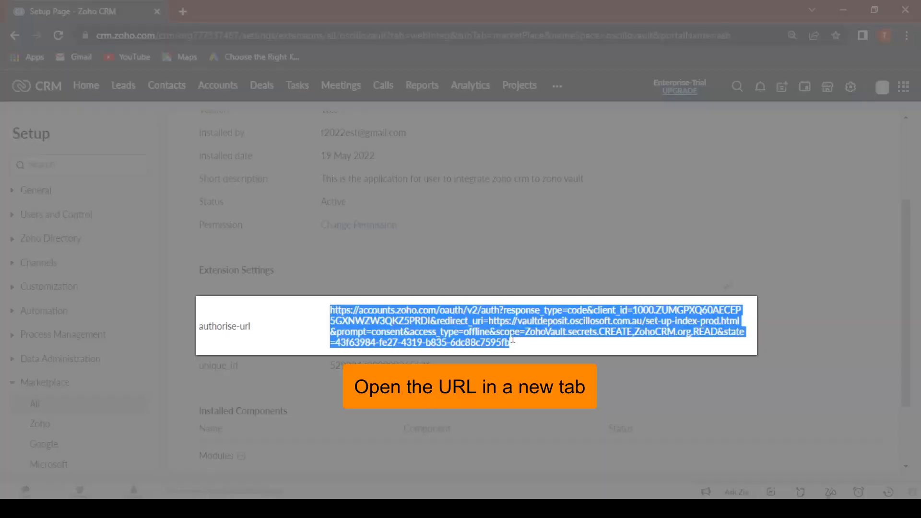
right_click(511, 330)
click(548, 369)
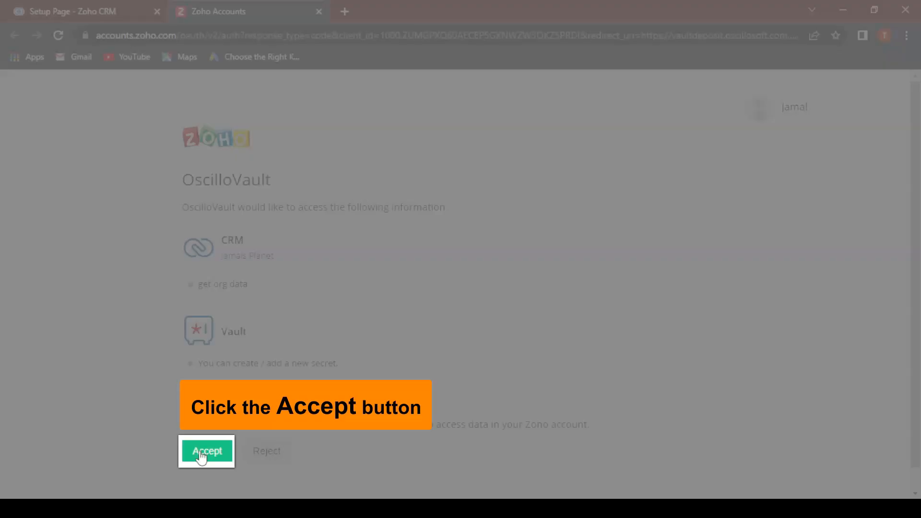
- Accept OscilloVault's requested CRM org-data and Vault secret-creation access
click(200, 457)
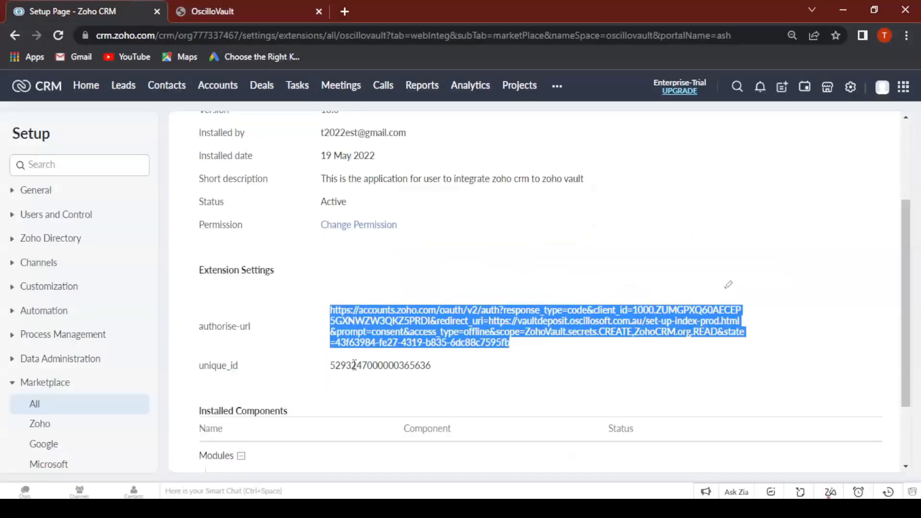
- Copy the extension's unique_id value and put the cursor in OscilloVault's Unique Id field
double_click(356, 365)
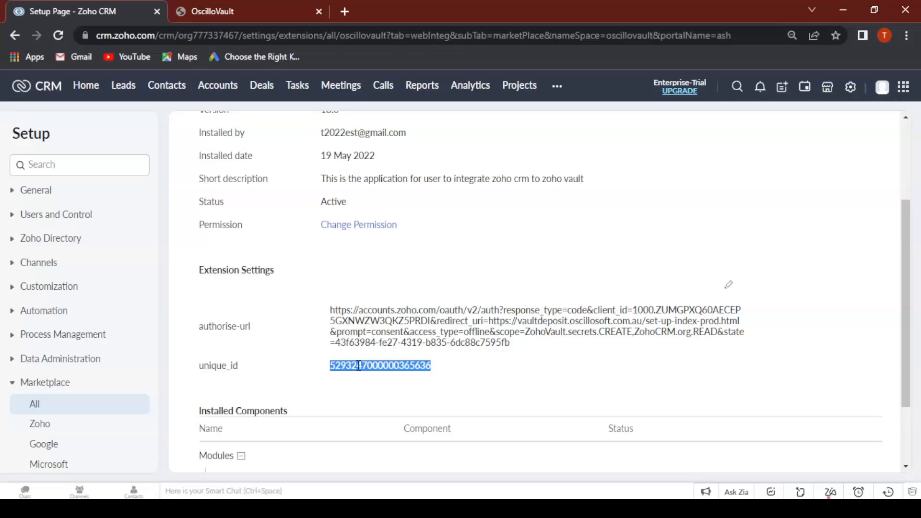
right_click(358, 365)
click(384, 378)
click(225, 11)
click(475, 277)
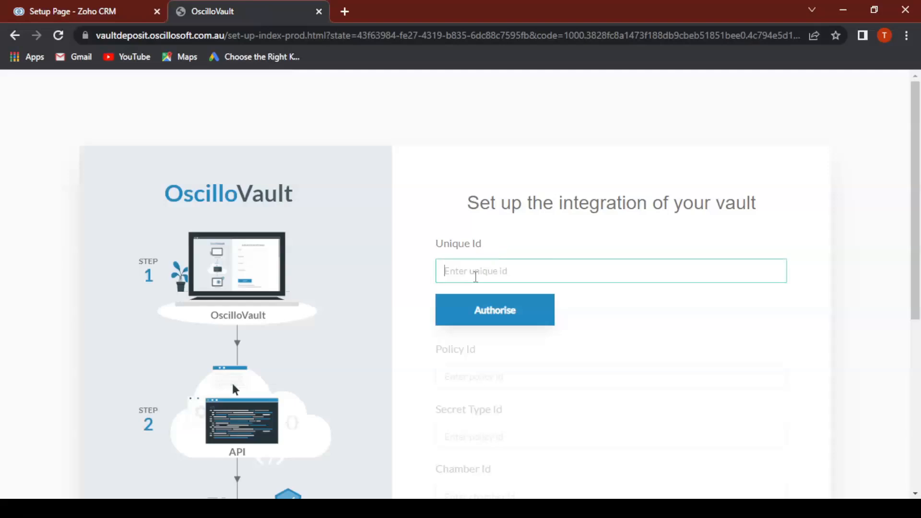
- Paste the copied unique id into OscilloVault and authorise the vault integration
key(ctrl+v)
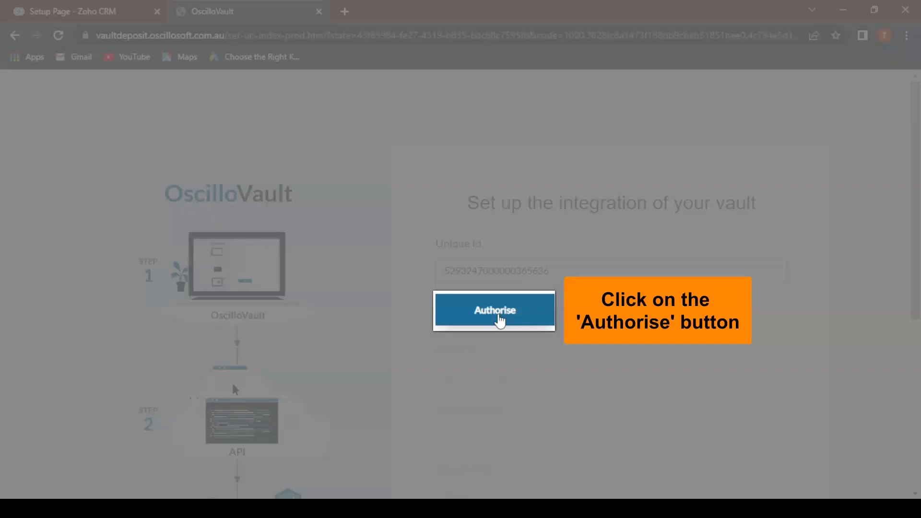
click(499, 321)
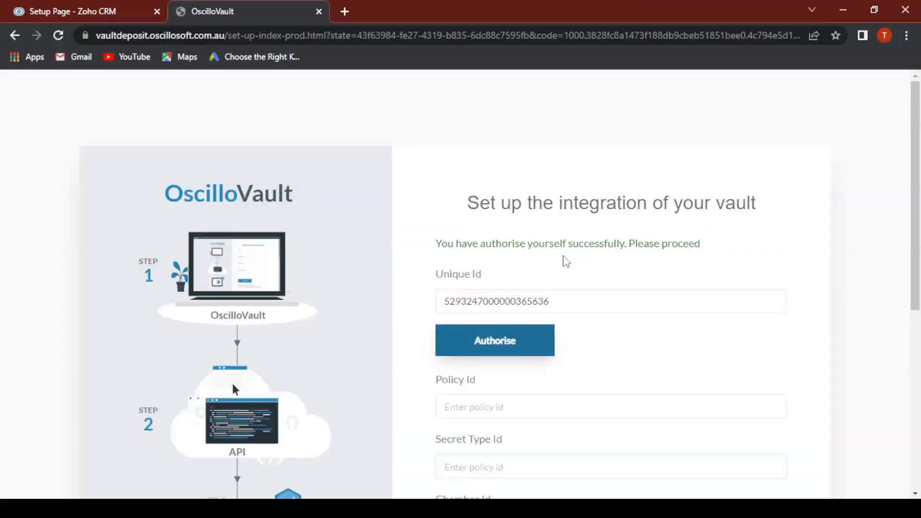
scroll(564, 261, down, 1)
scroll(560, 257, down, 2)
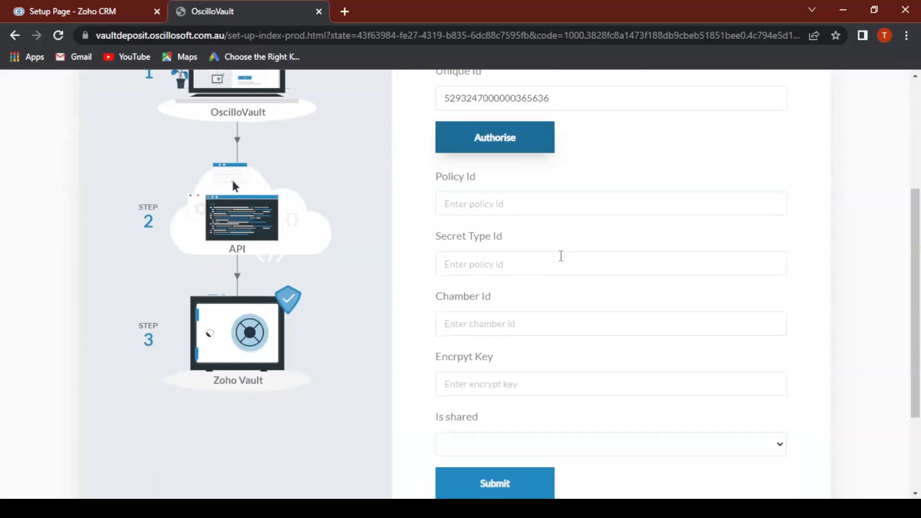
scroll(560, 255, down, 1)
scroll(560, 255, up, 5)
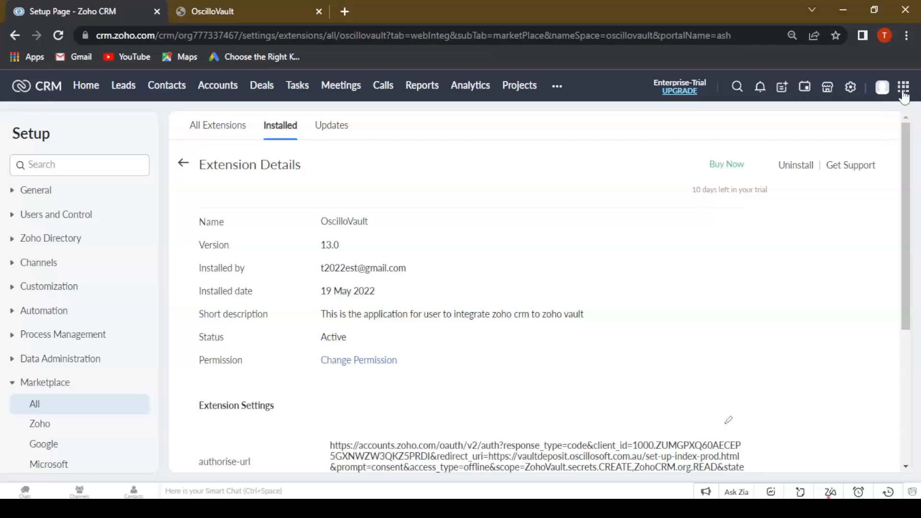
- Launch Vault from the Zoho apps grid into a new tab
click(904, 87)
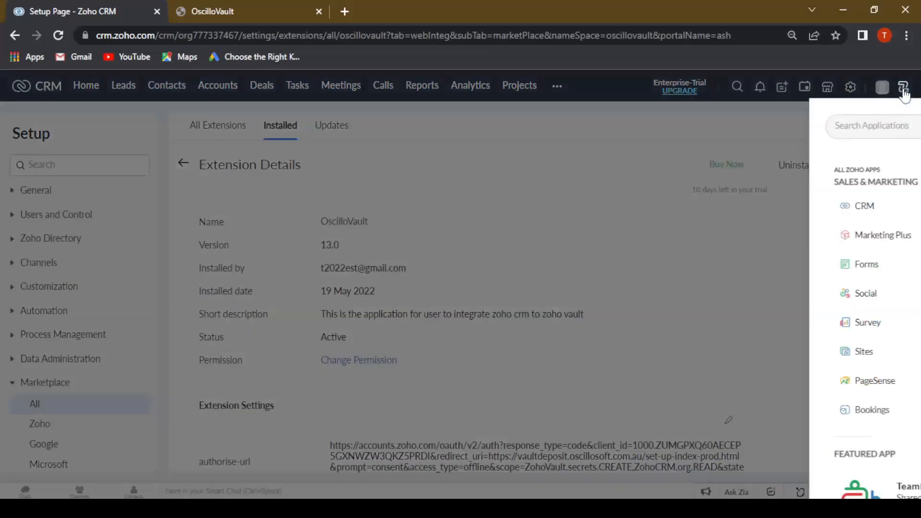
scroll(783, 319, down, 3)
scroll(783, 319, down, 5)
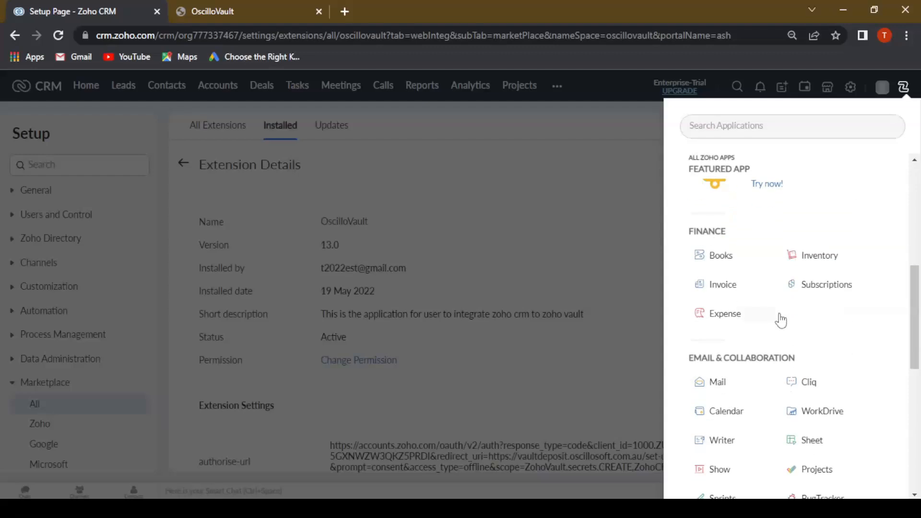
scroll(781, 321, down, 3)
click(722, 418)
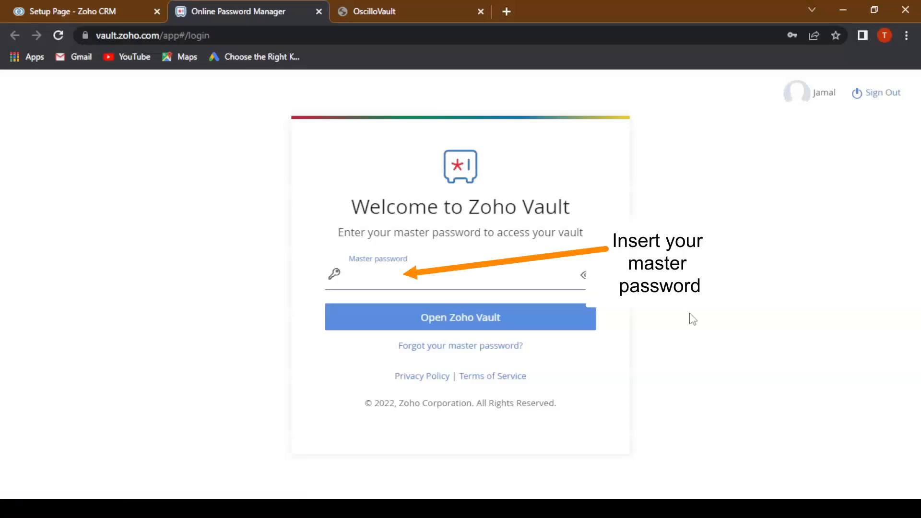
- Unlock Zoho Vault with the master password and decline Chrome's offer to save it
text(•••)
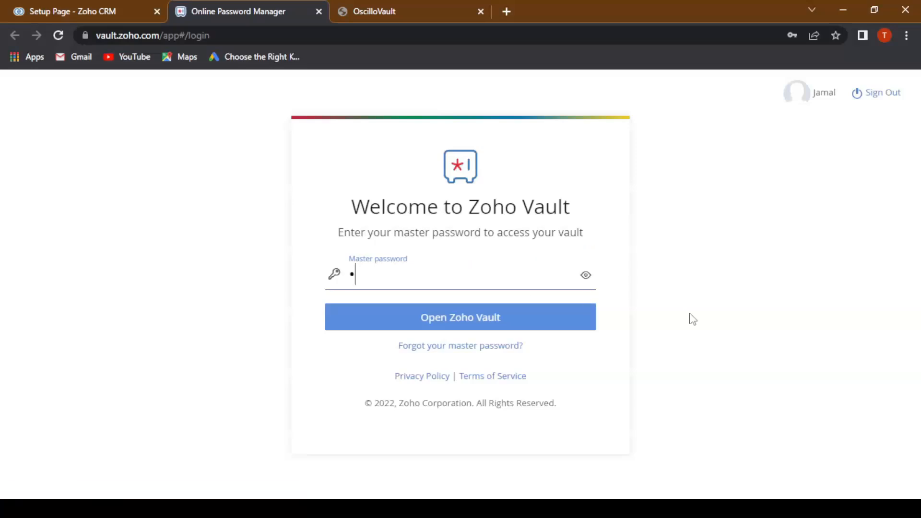
text(•••••)
key(Return)
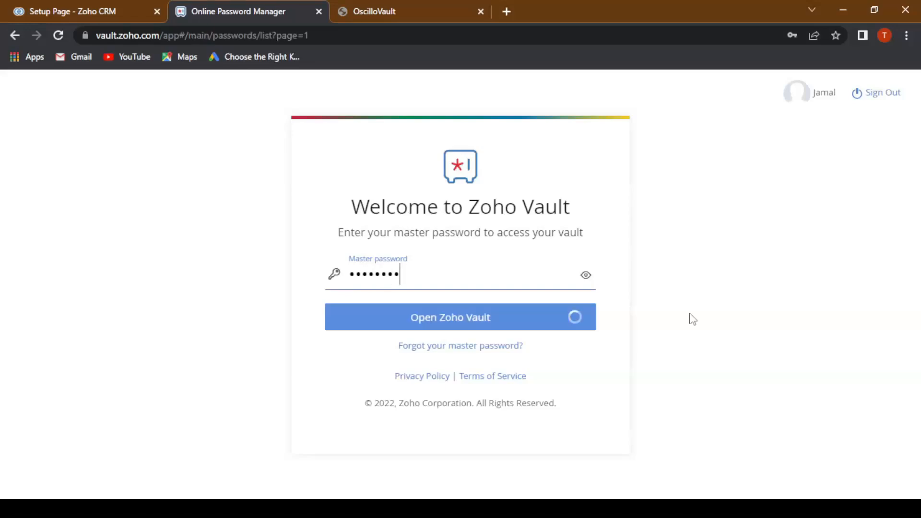
click(817, 255)
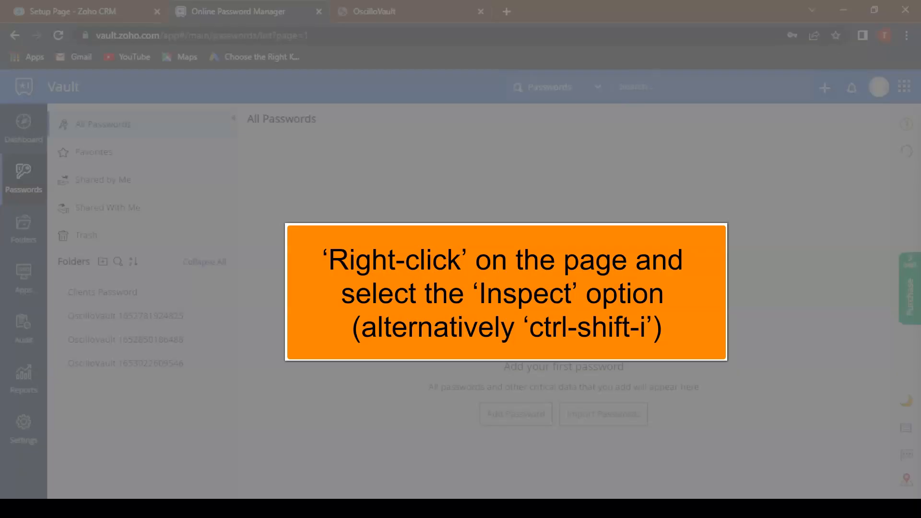
- Open developer tools on the Vault page and browse its Sources toward main.js
right_click(369, 328)
click(405, 447)
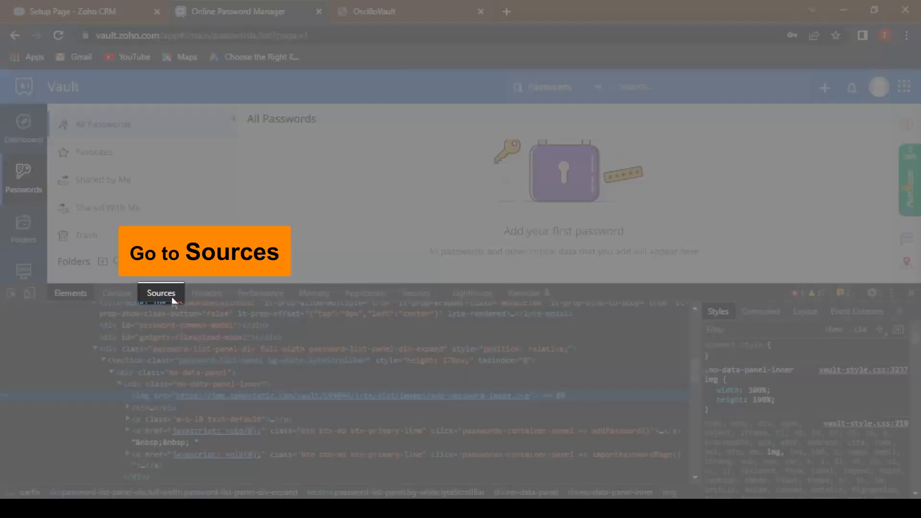
click(173, 301)
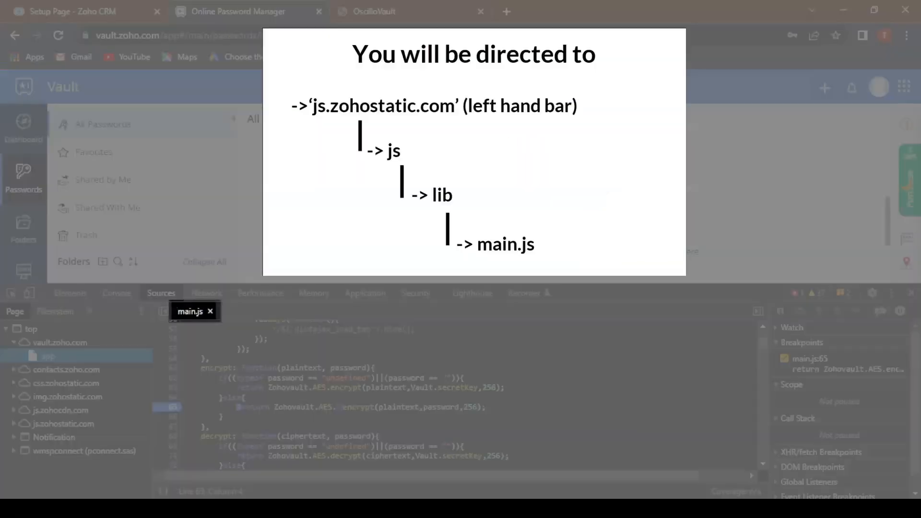
scroll(689, 206, down, 1)
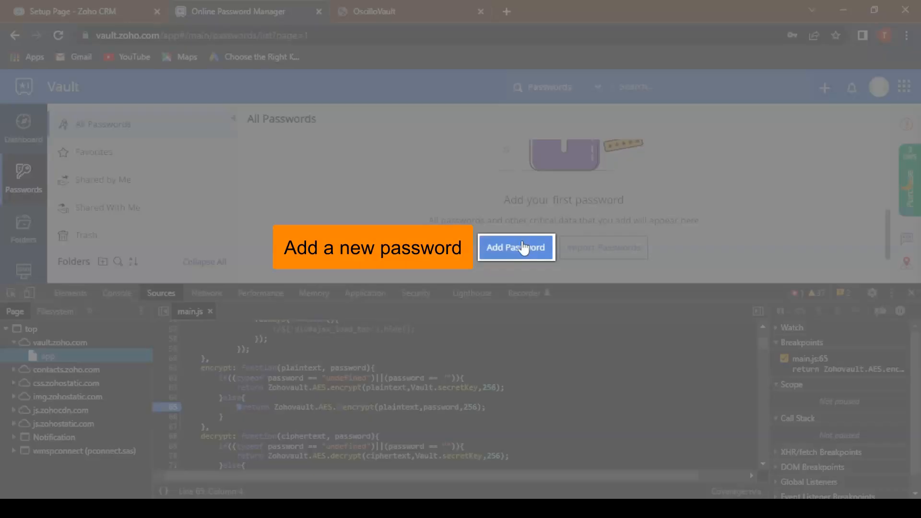
- Add and save a Zoho Vault password named 'Pass 1', pausing execution at the main.js:65 encrypt breakpoint
click(517, 247)
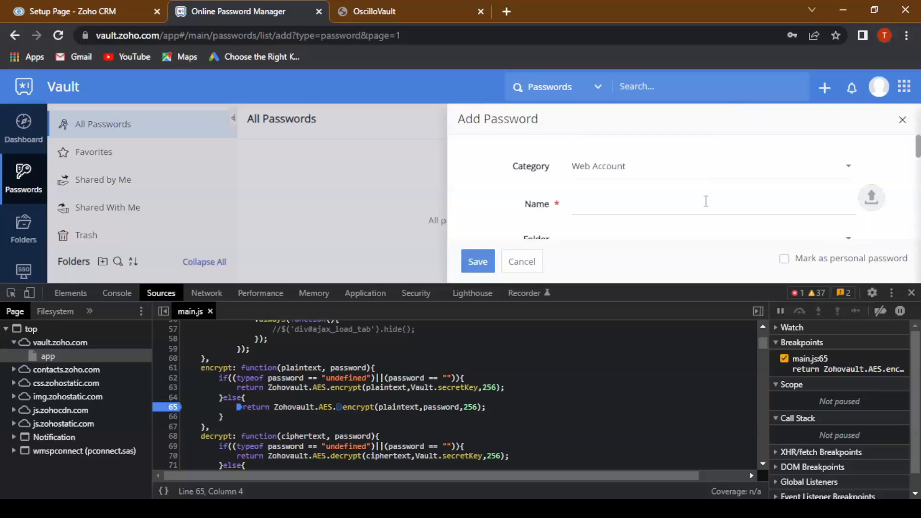
text(Pass 1)
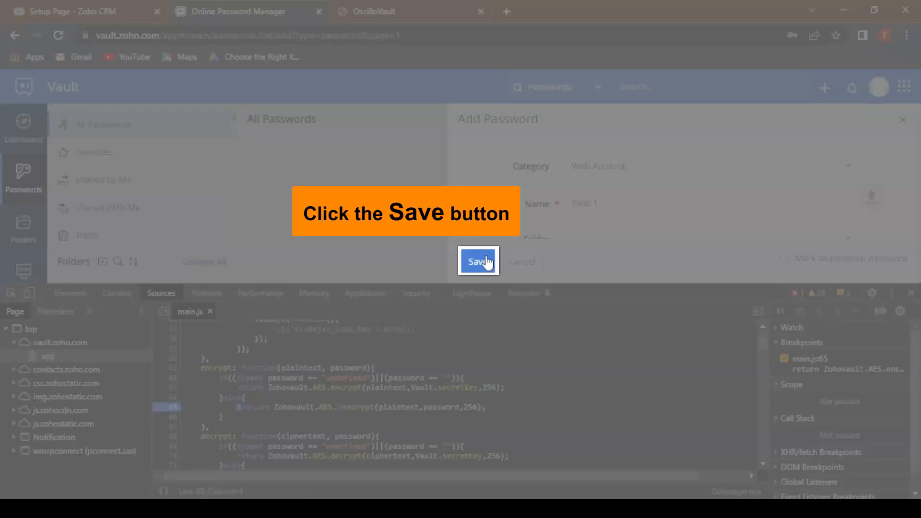
click(487, 262)
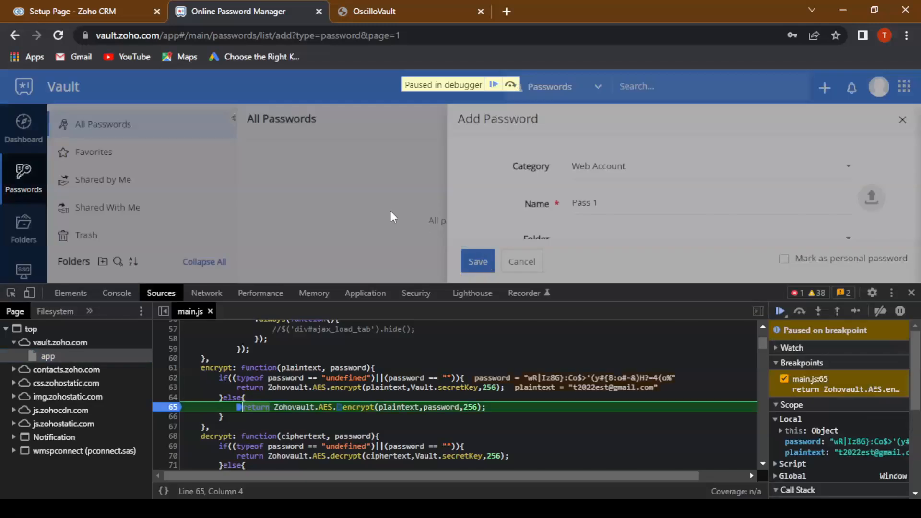
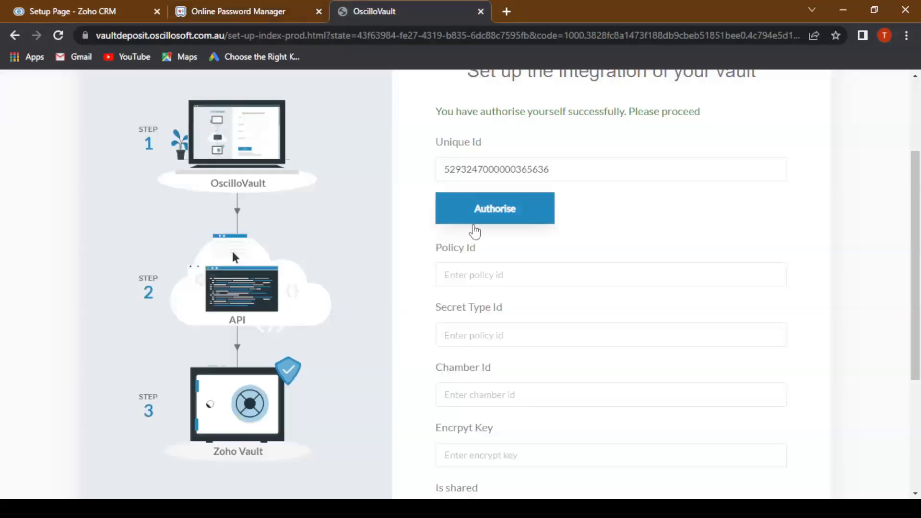
- Paste the copied encryption key into OscilloVault's Encrypt Key field
click(453, 455)
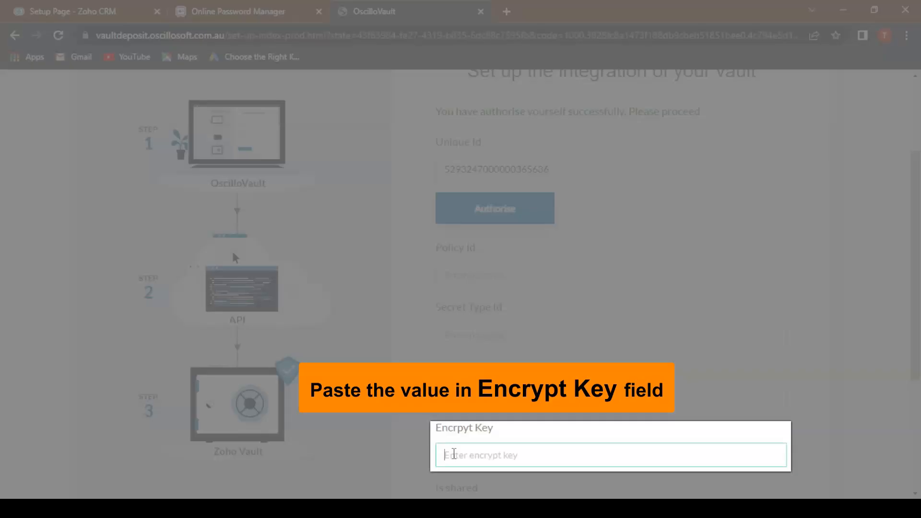
key(ctrl+v)
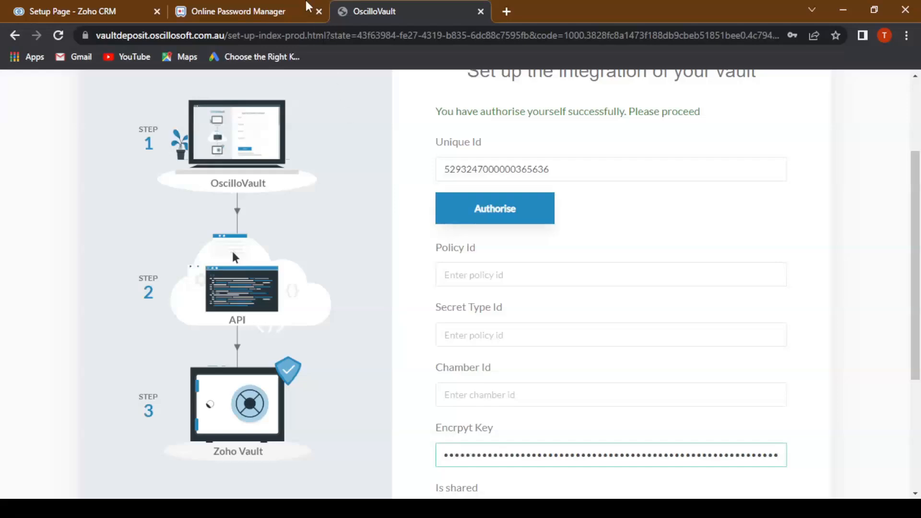
scroll(549, 334, down, 3)
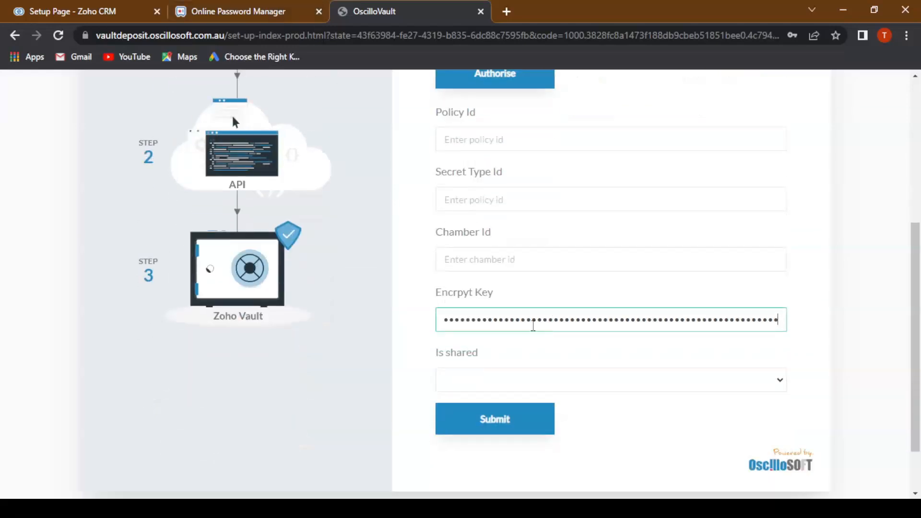
click(298, 11)
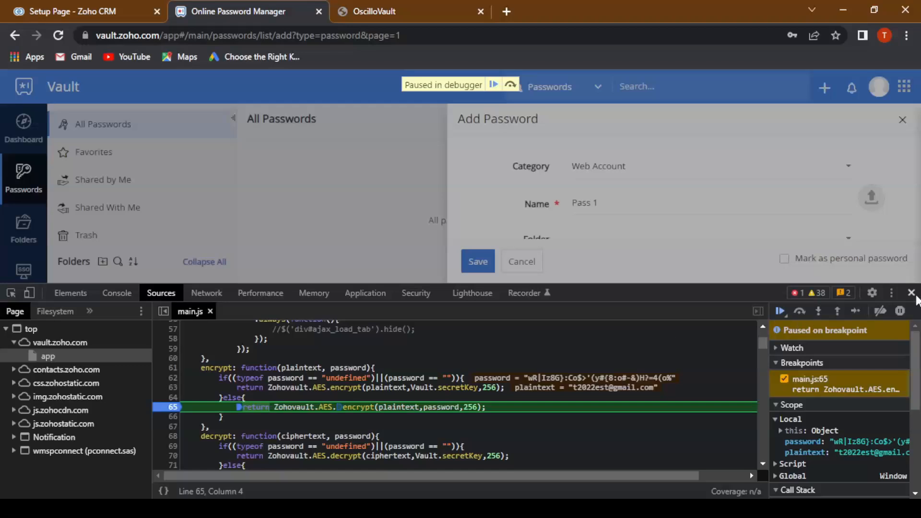
- Resume from the debugger pause and reopen developer tools on the Network panel
click(911, 292)
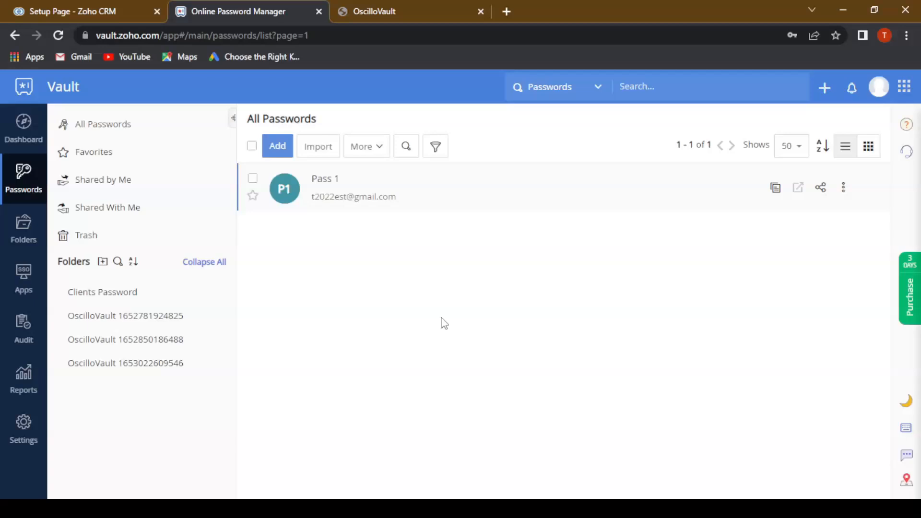
right_click(442, 320)
click(480, 307)
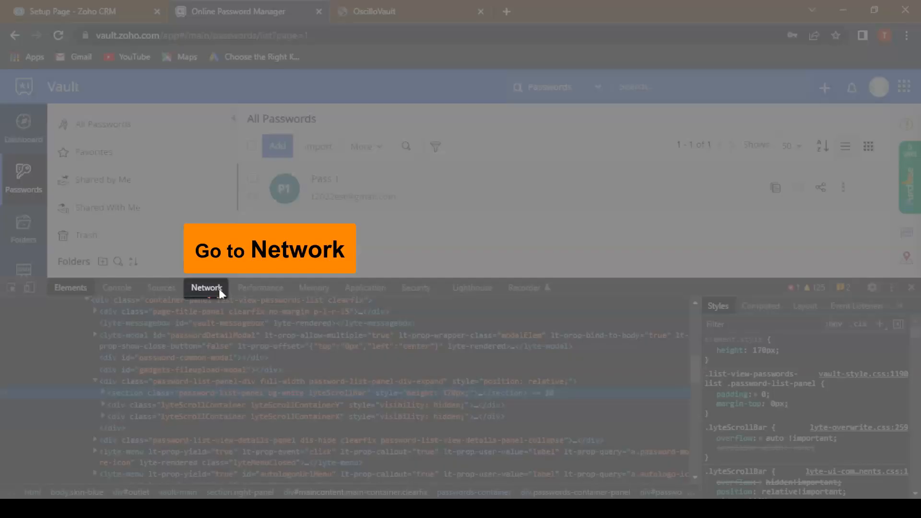
click(218, 289)
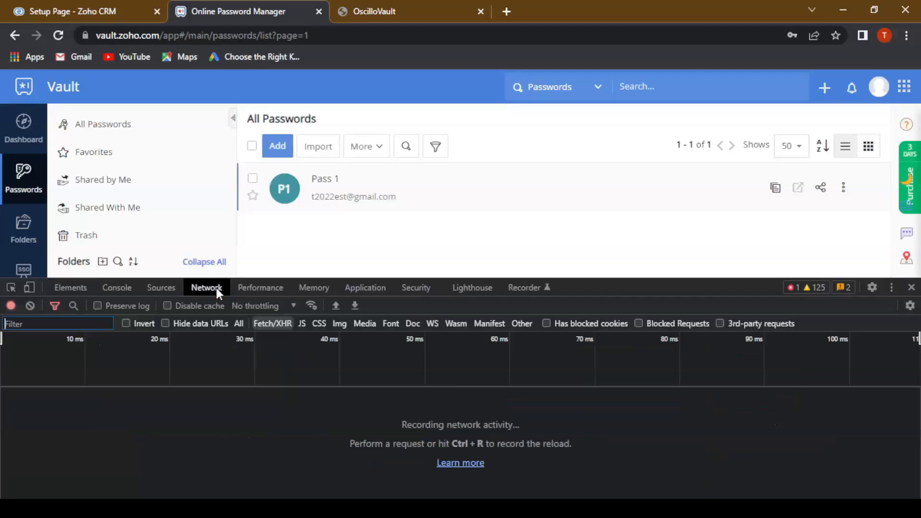
- Add and save a password named 'Pass 2', then view its secrets request
click(278, 146)
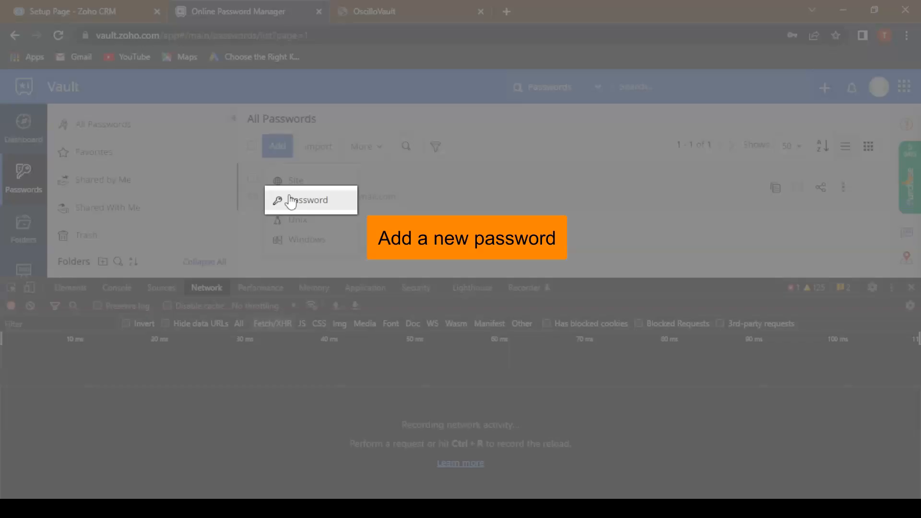
click(291, 201)
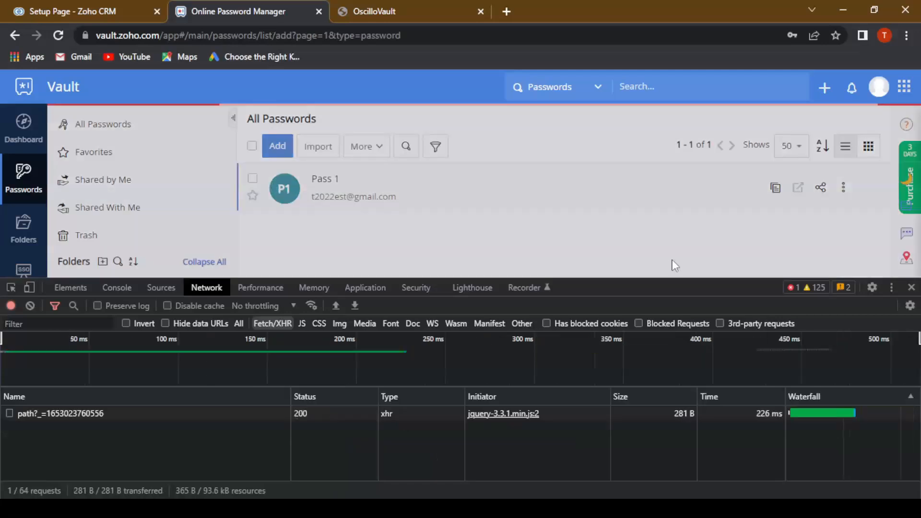
click(637, 208)
text(Pass 2)
click(478, 255)
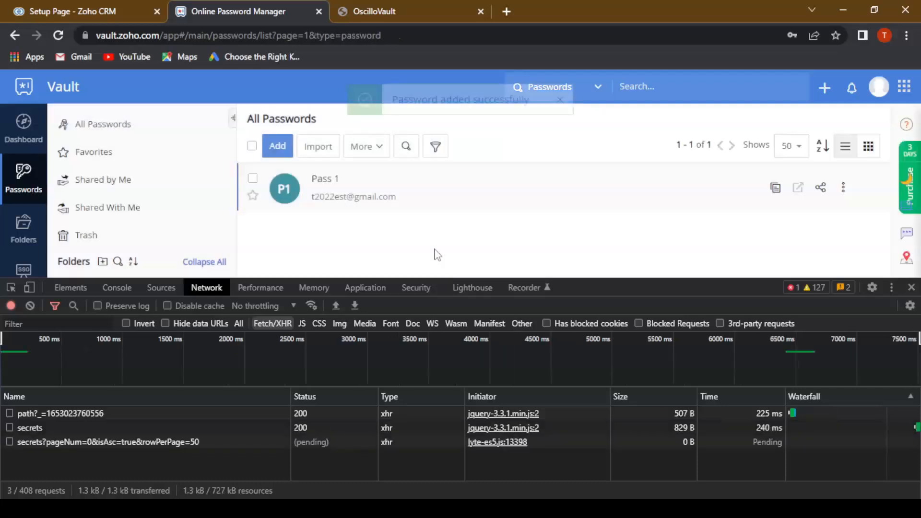
click(126, 427)
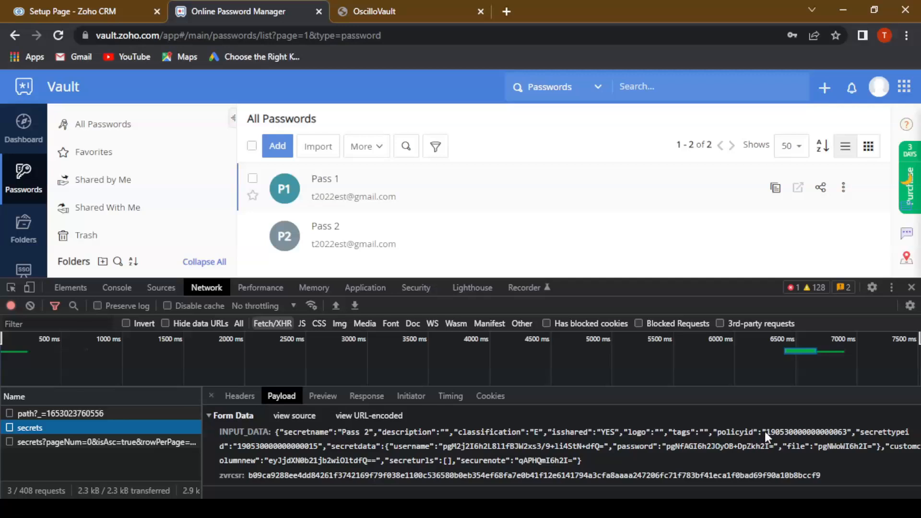
triple_click(772, 431)
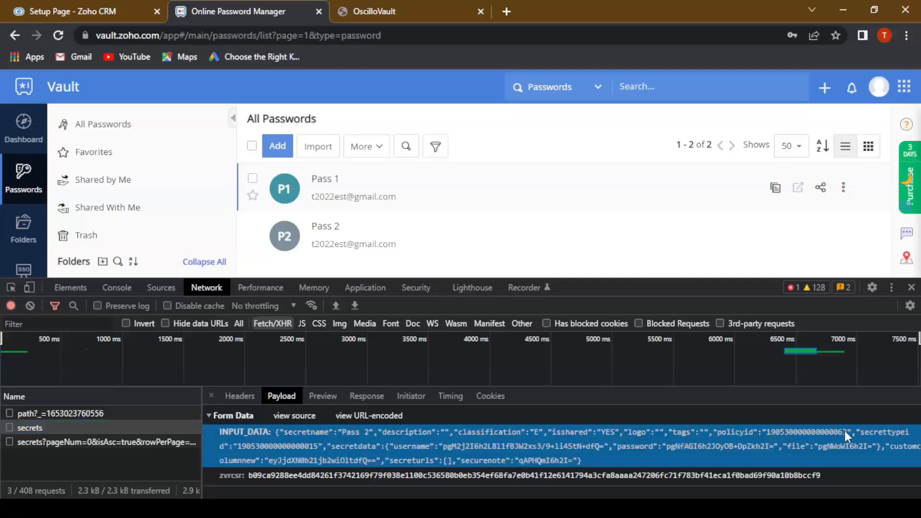
click(804, 408)
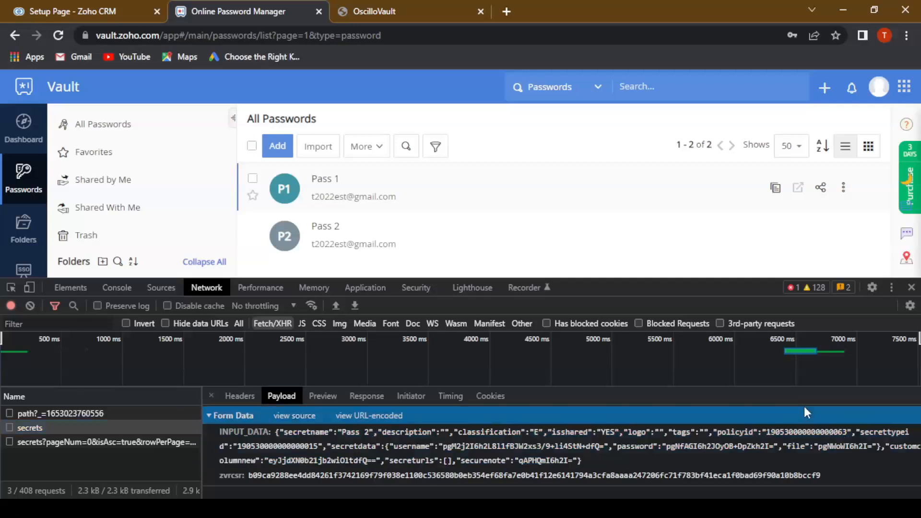
click(846, 432)
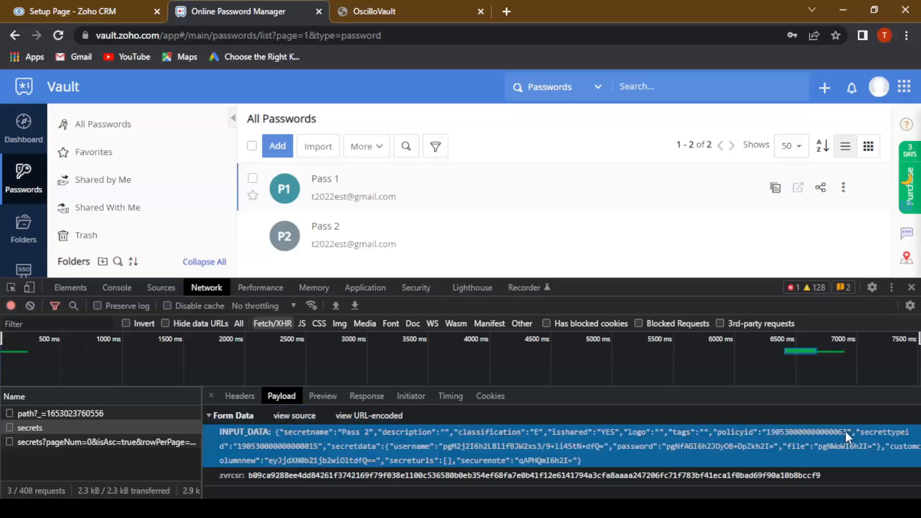
right_click(769, 433)
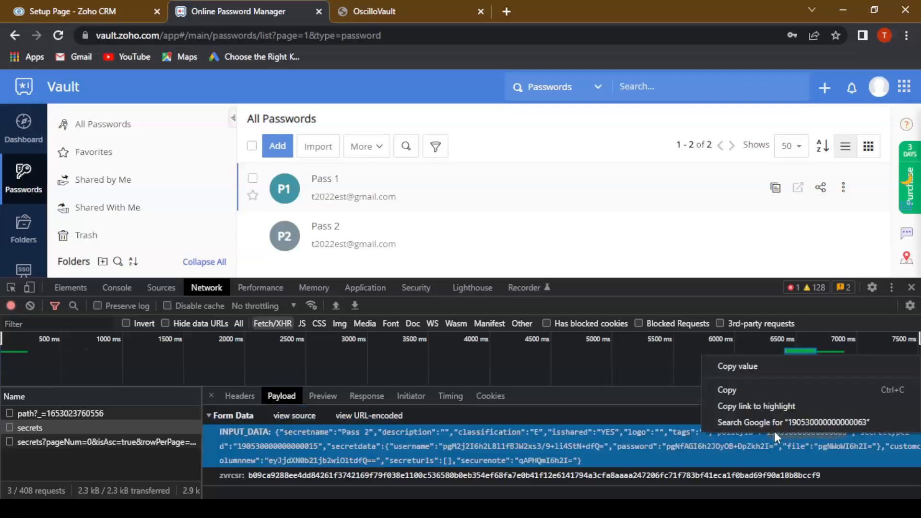
click(775, 395)
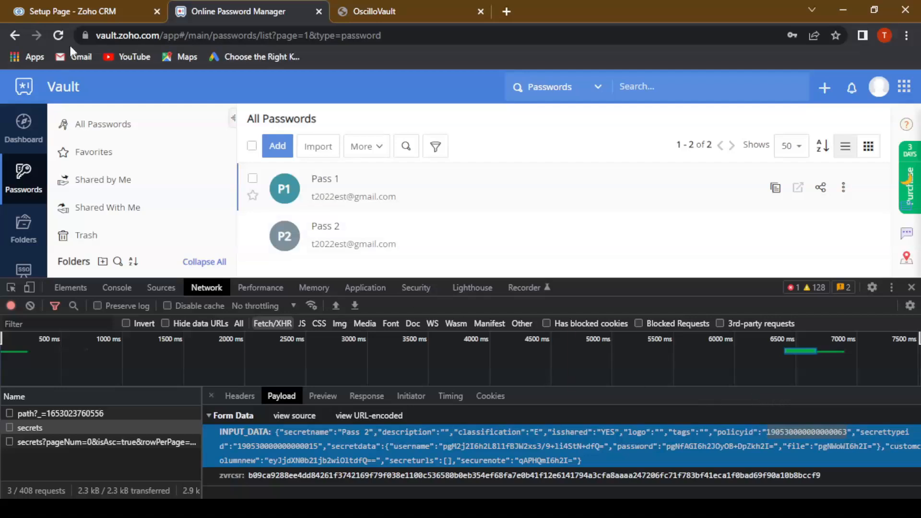
click(374, 11)
click(463, 274)
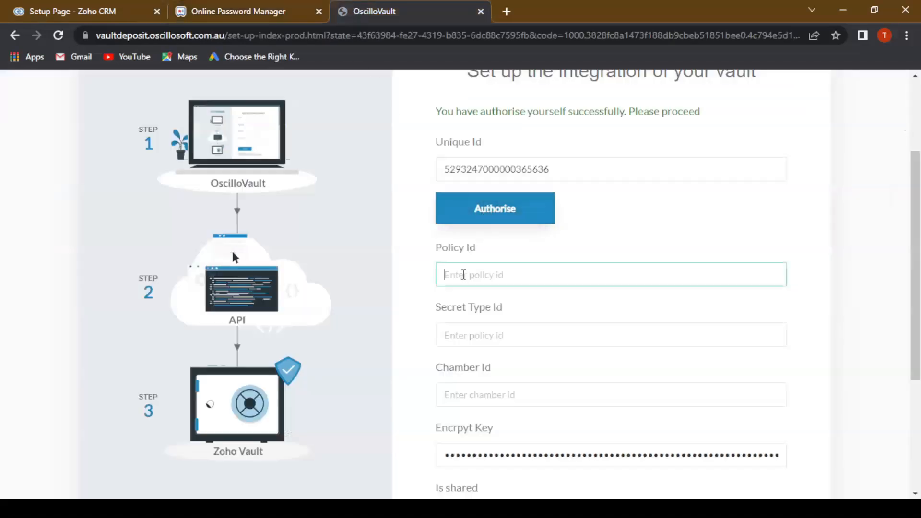
key(ctrl+v)
click(249, 7)
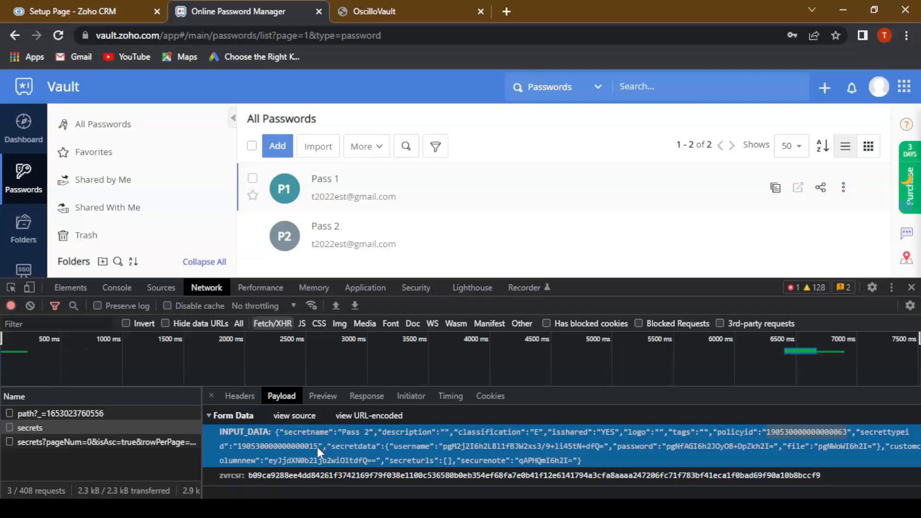
right_click(244, 445)
click(275, 398)
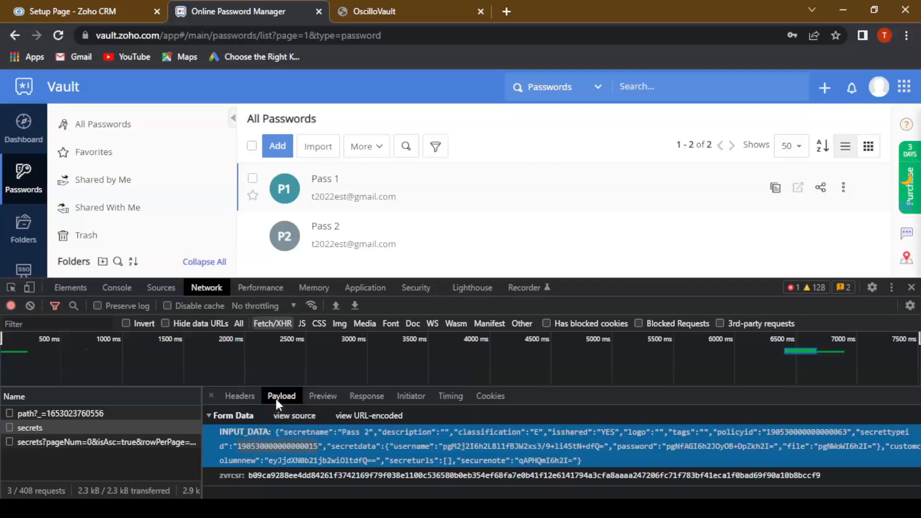
click(374, 11)
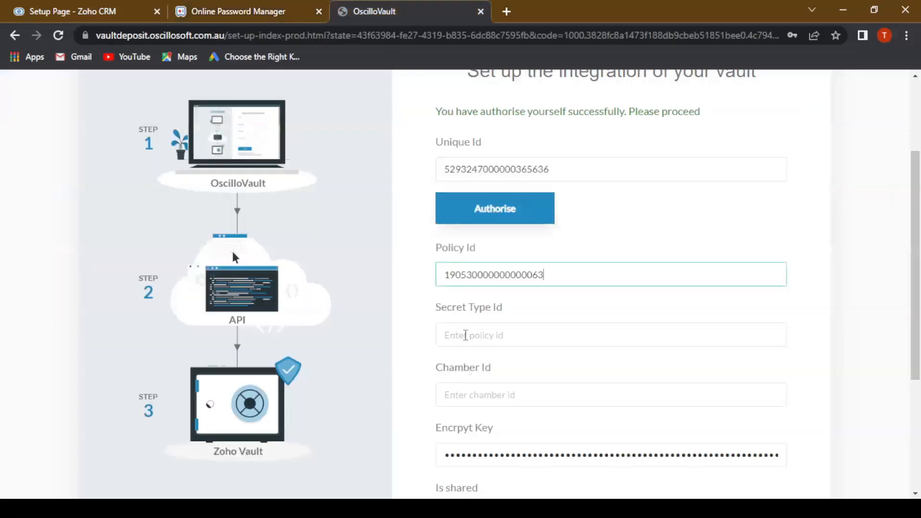
click(466, 335)
key(ctrl+v)
click(269, 11)
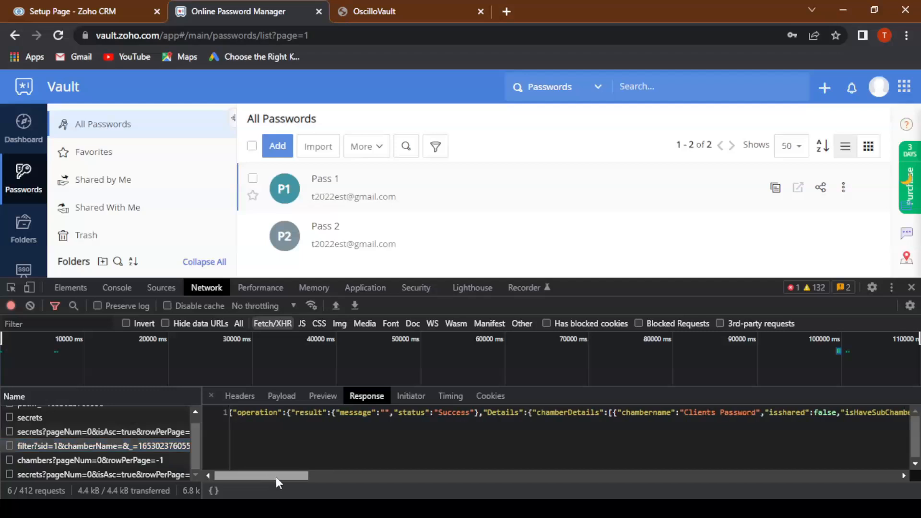
drag(275, 477, 375, 476)
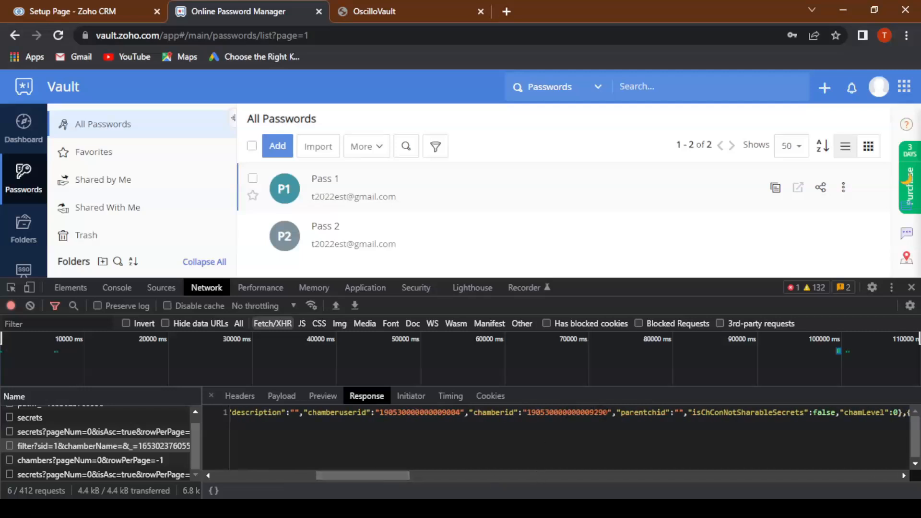
drag(610, 413, 526, 412)
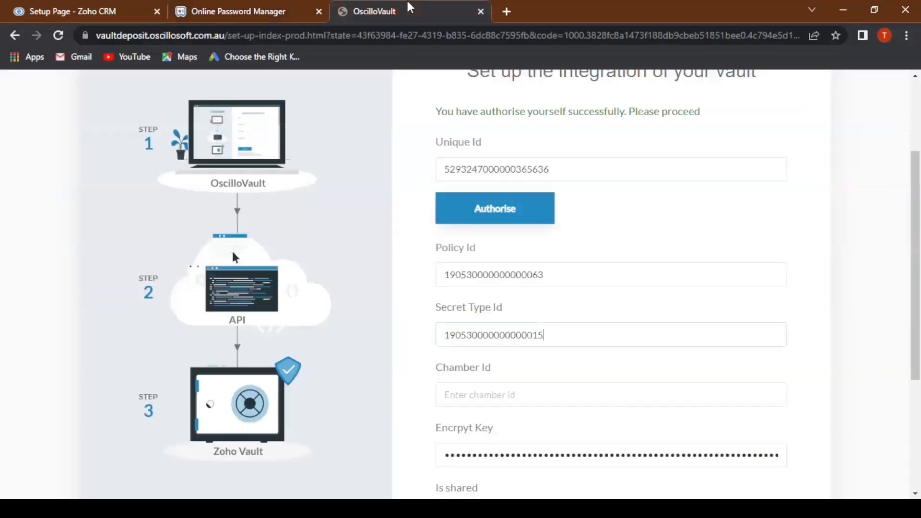
click(409, 11)
click(494, 394)
key(ctrl+v)
click(569, 382)
scroll(569, 382, down, 2)
click(571, 380)
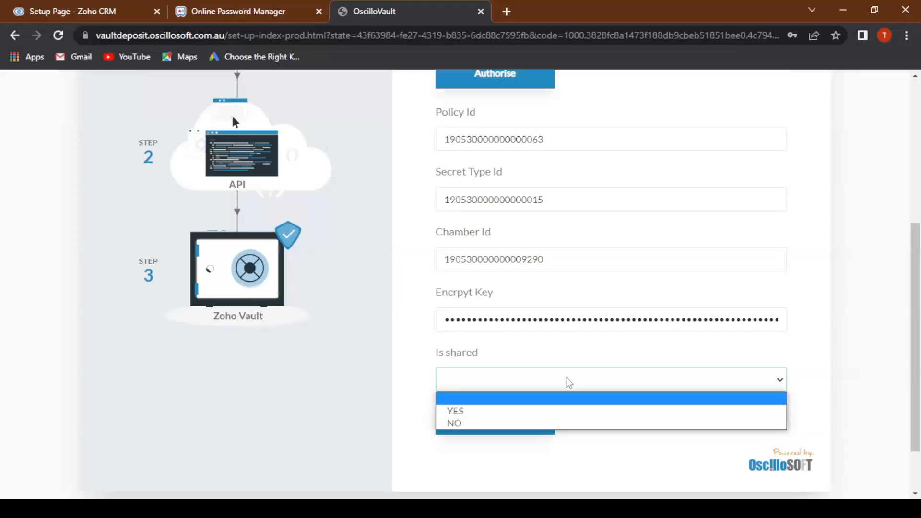
- Choose the Is shared option and submit the OscilloVault integration settings
click(574, 422)
scroll(649, 443, up, 3)
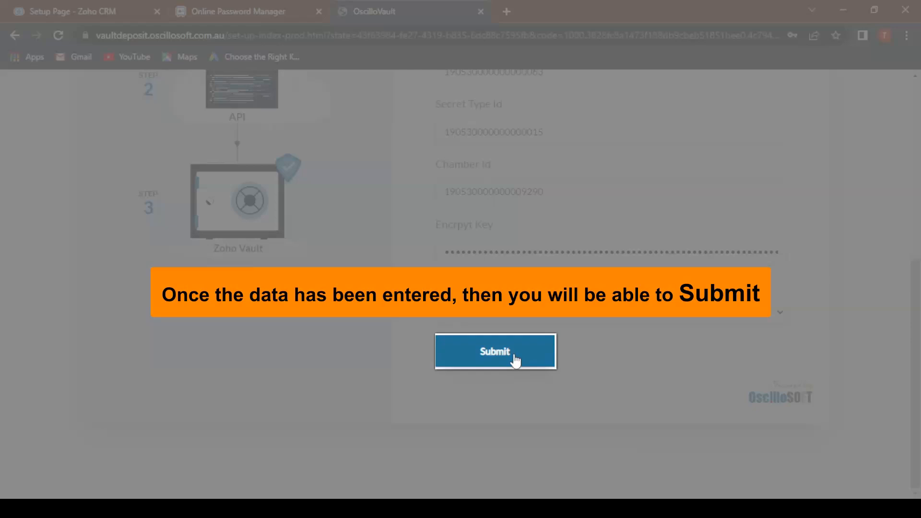
click(515, 360)
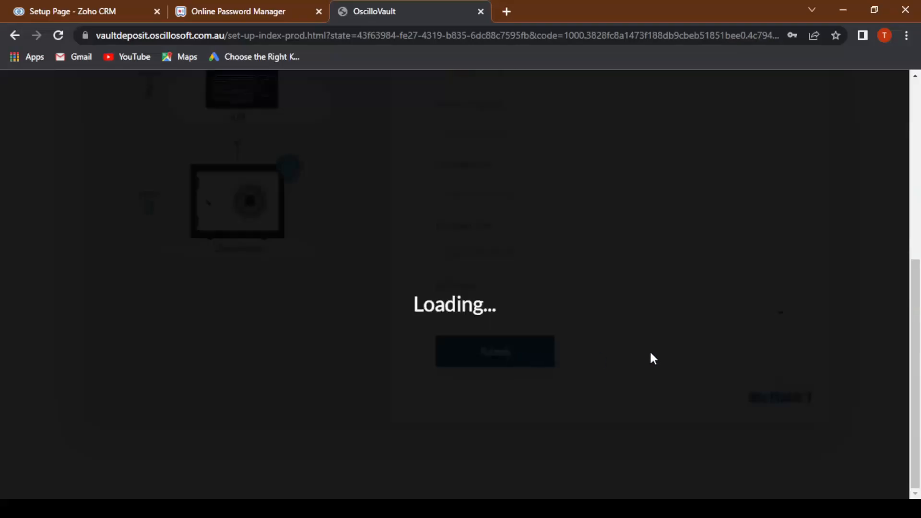
scroll(647, 355, up, 5)
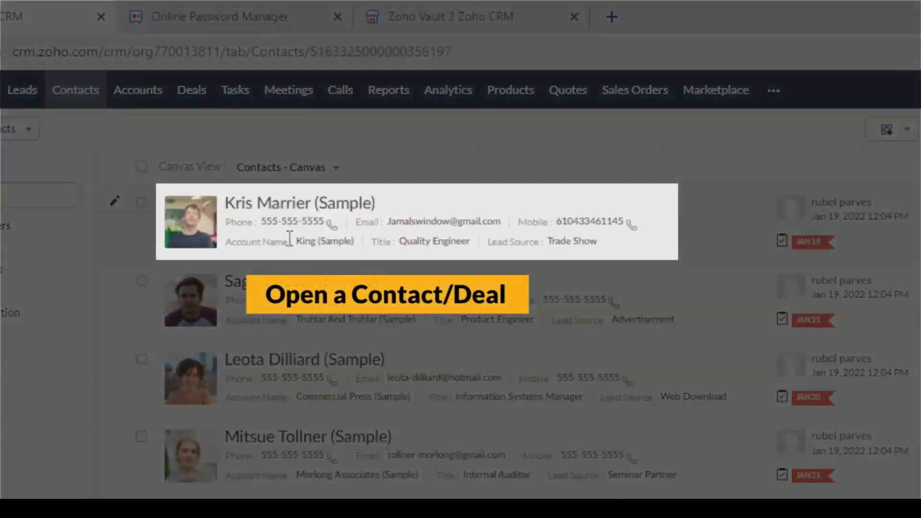
- Open the first sample contact and send it a vault password request
click(290, 238)
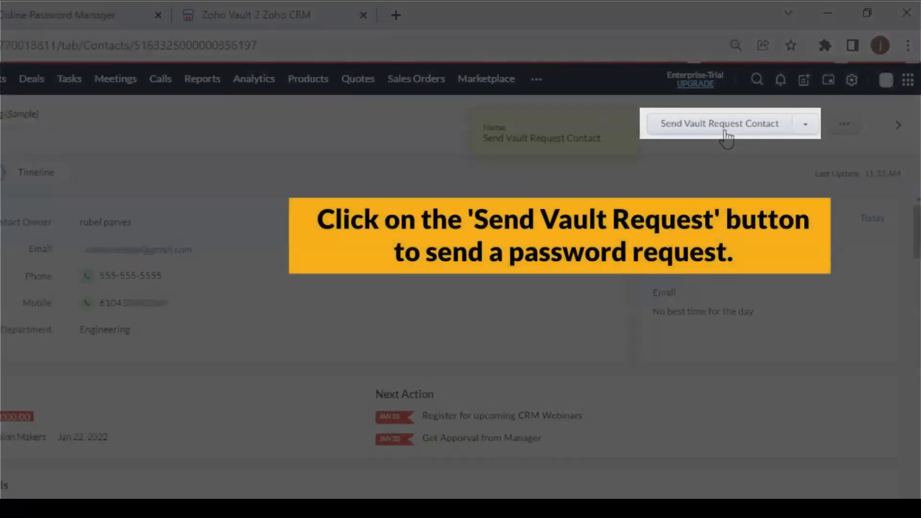
click(725, 138)
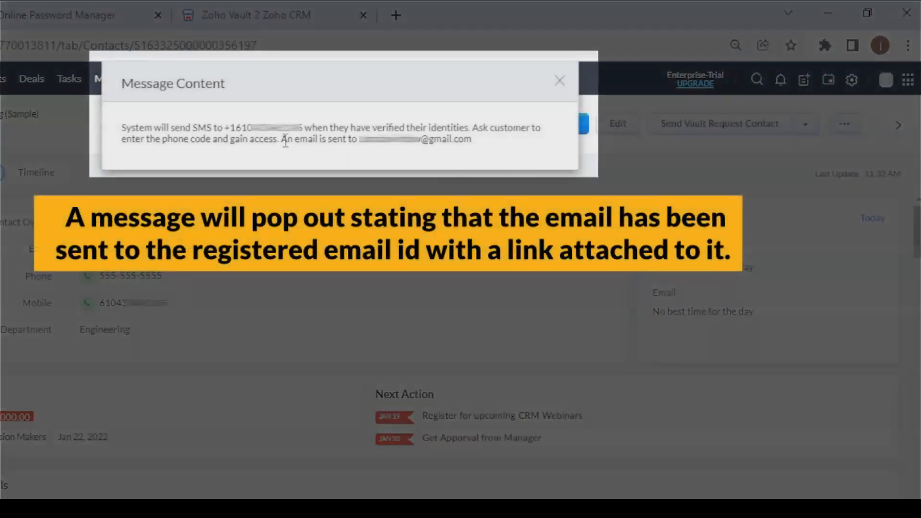
drag(287, 139, 487, 143)
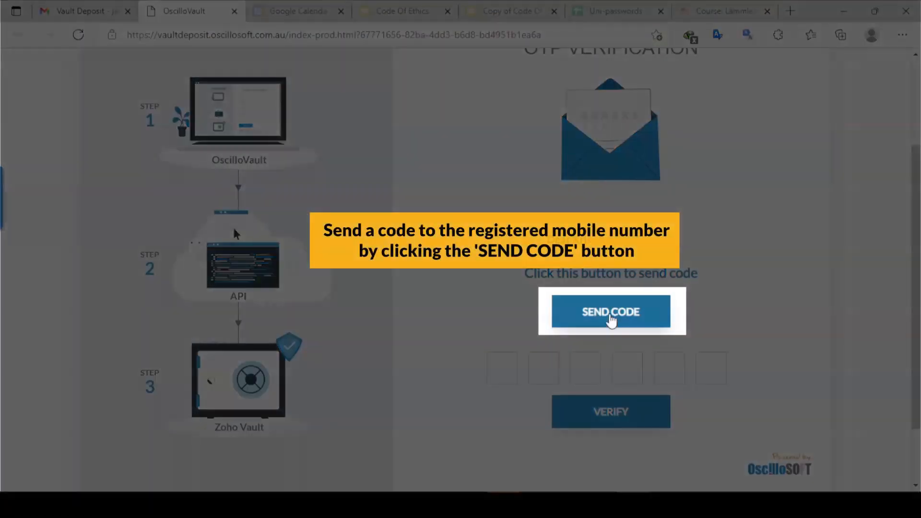
- Request the SMS verification code and verify it on the deposit page
click(610, 312)
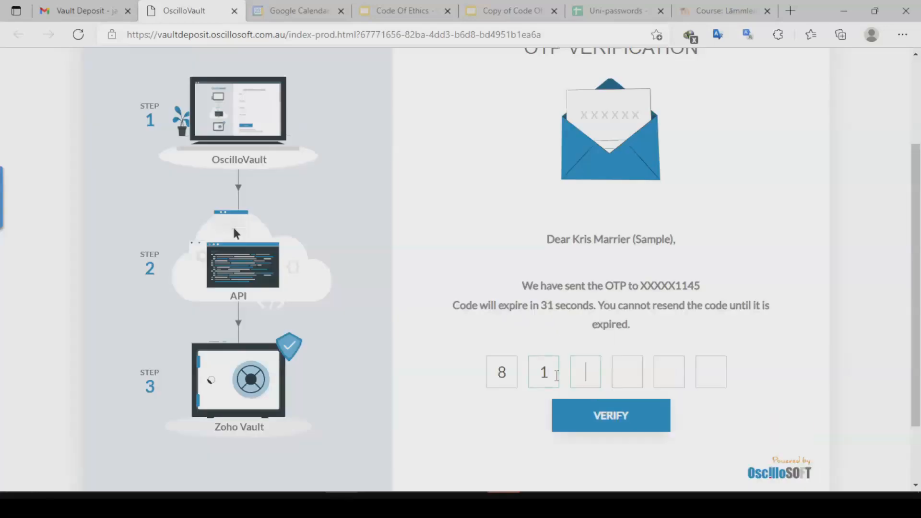
click(607, 432)
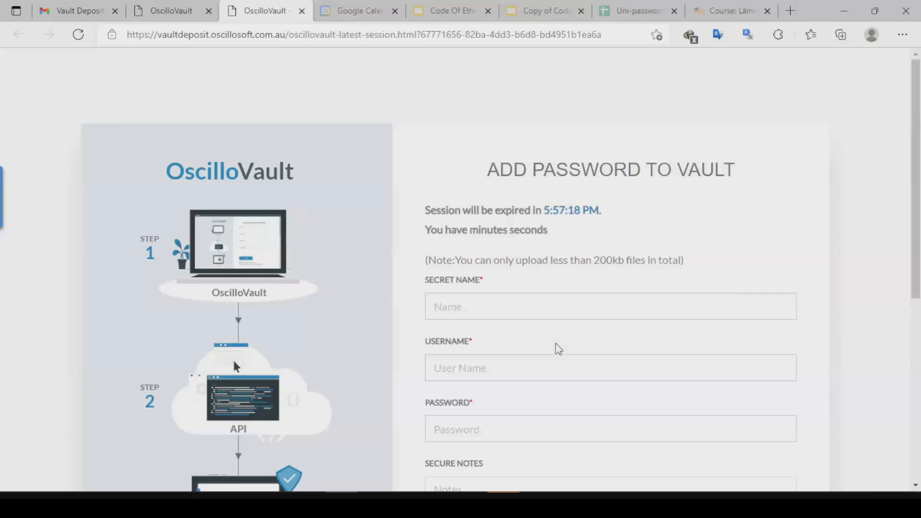
- Fill in the secret name, the username e-mail and the password
scroll(558, 348, down, 2)
click(464, 173)
text(Jamal)
key(Tab)
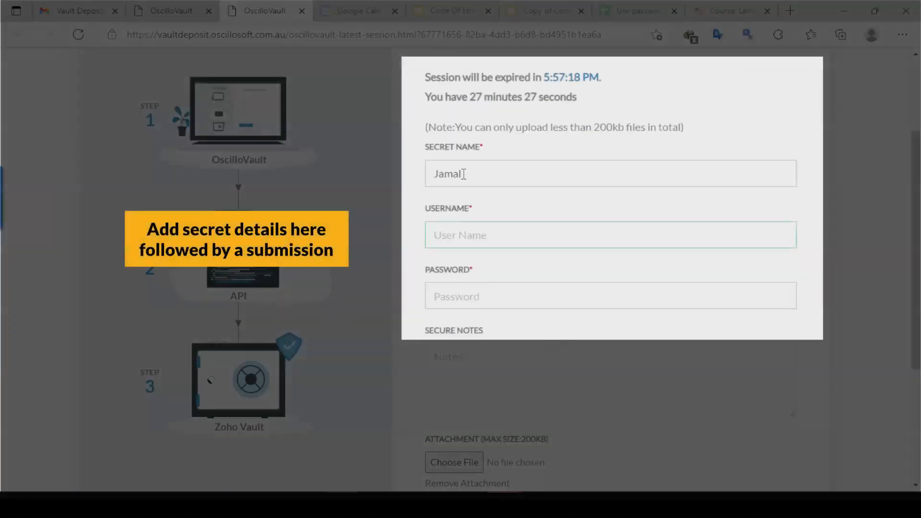
key(Tab)
text(•••••••••••)
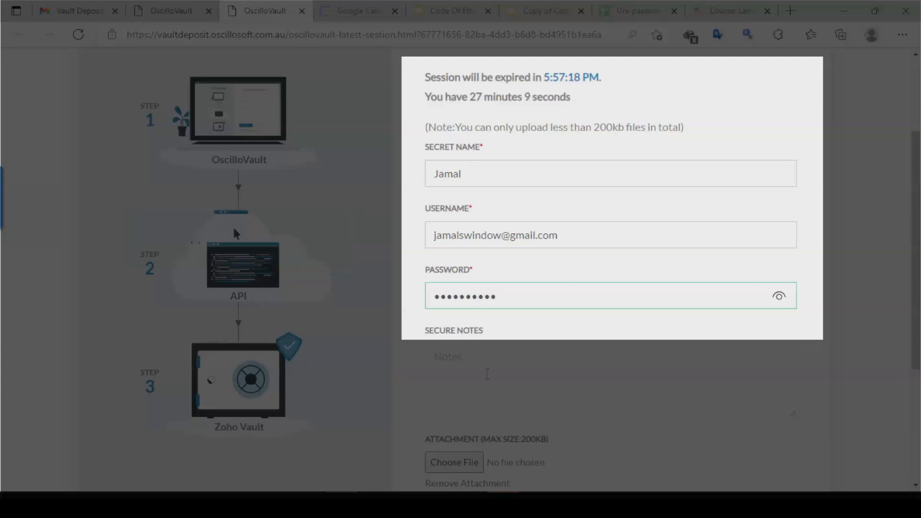
- Submit the secret, finish, and list All Passwords in Zoho Vault
click(487, 363)
scroll(547, 324, down, 4)
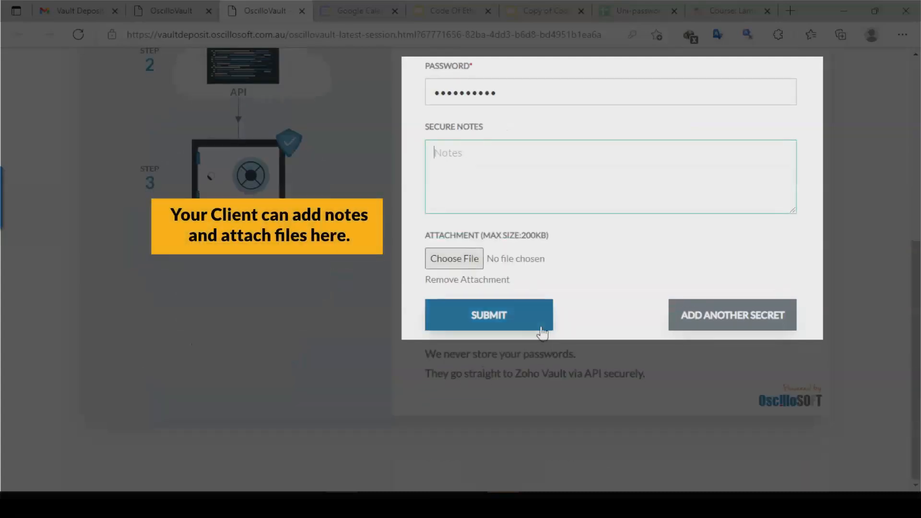
click(542, 330)
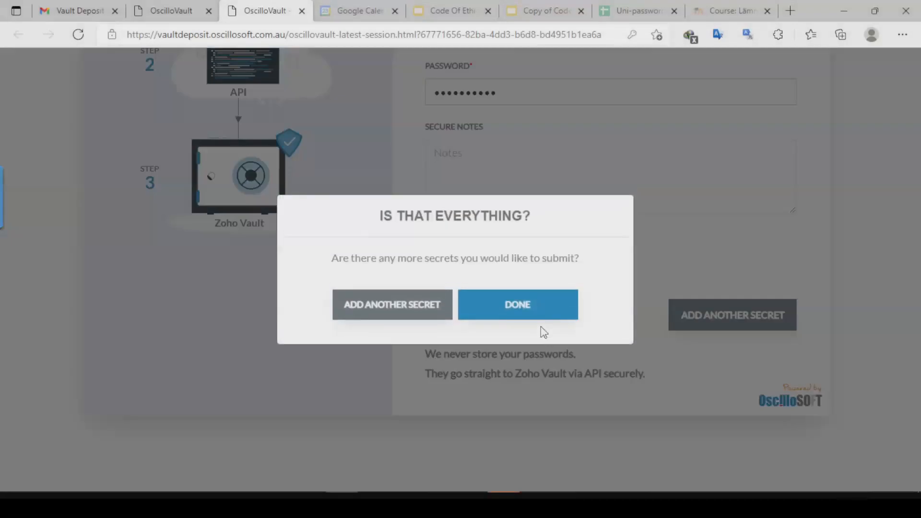
click(542, 317)
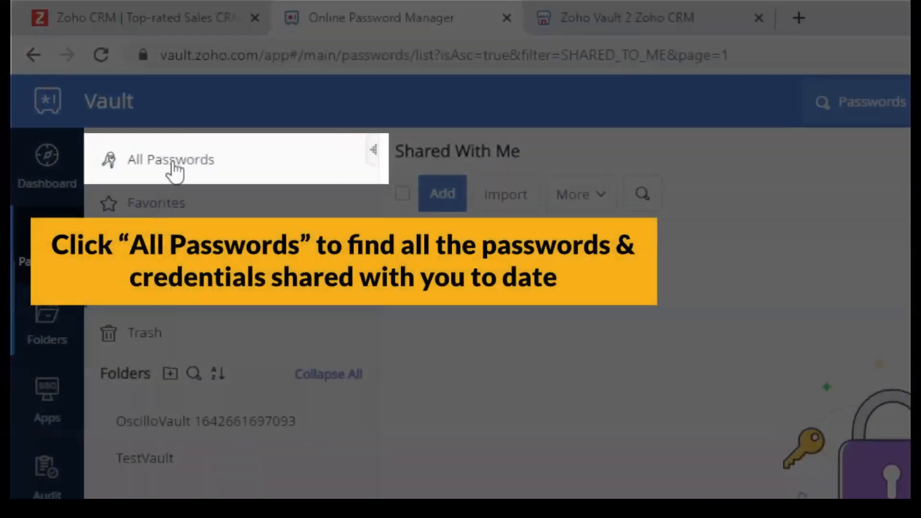
click(117, 104)
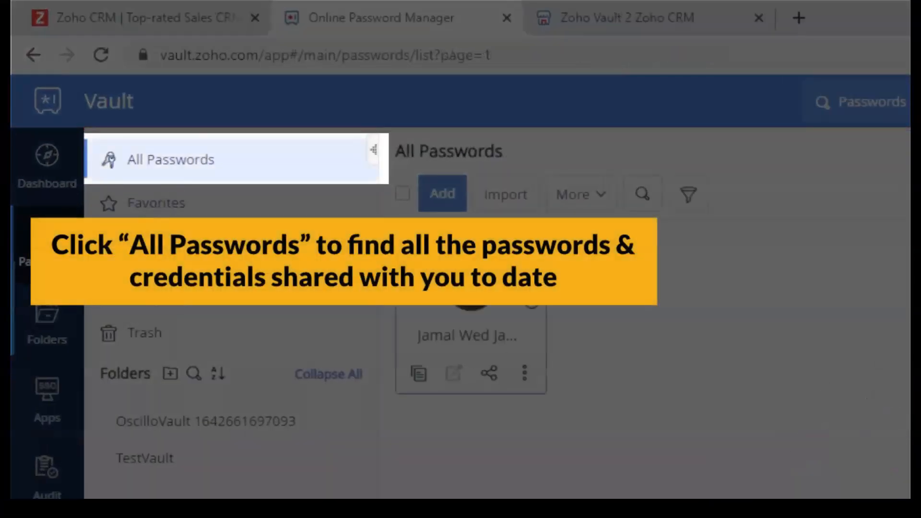